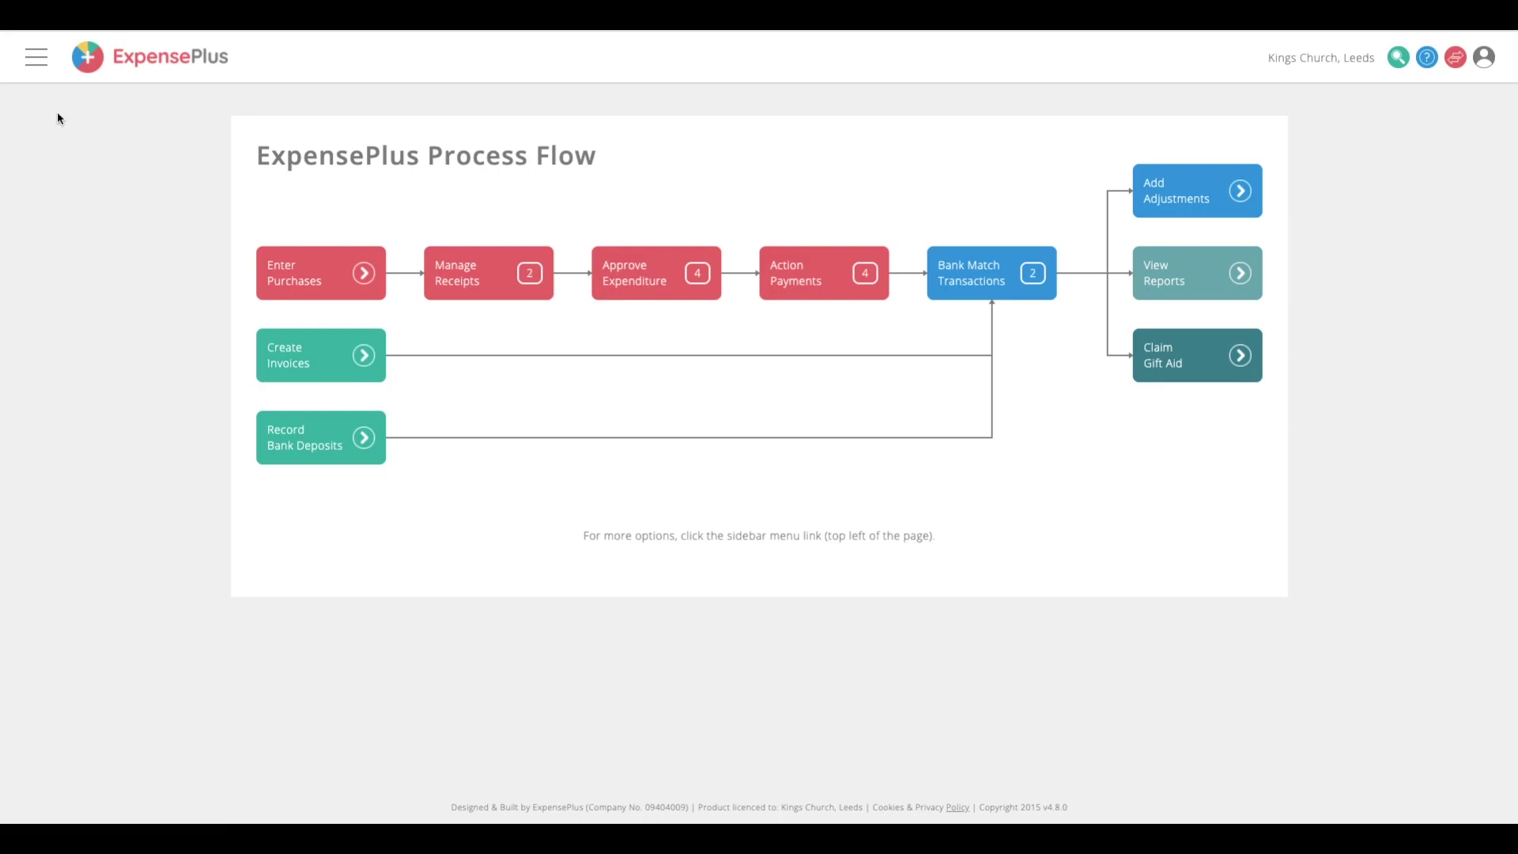
Open the sidebar navigation listing the Income, Expenditure, Accounting and Donations sections
click(40, 60)
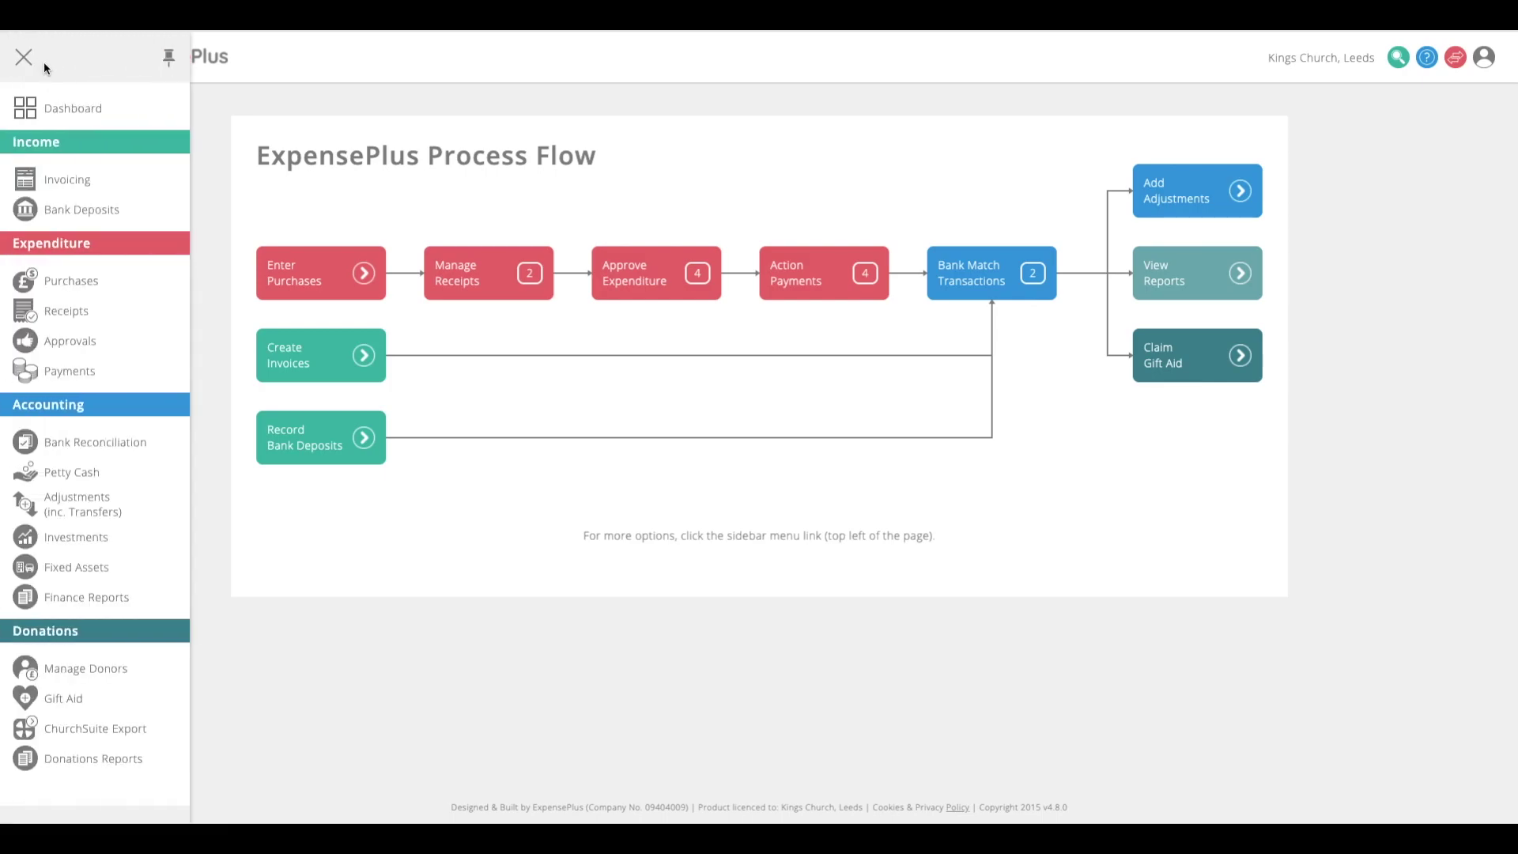
Close the sidebar navigation to return to the Process Flow overview
click(44, 61)
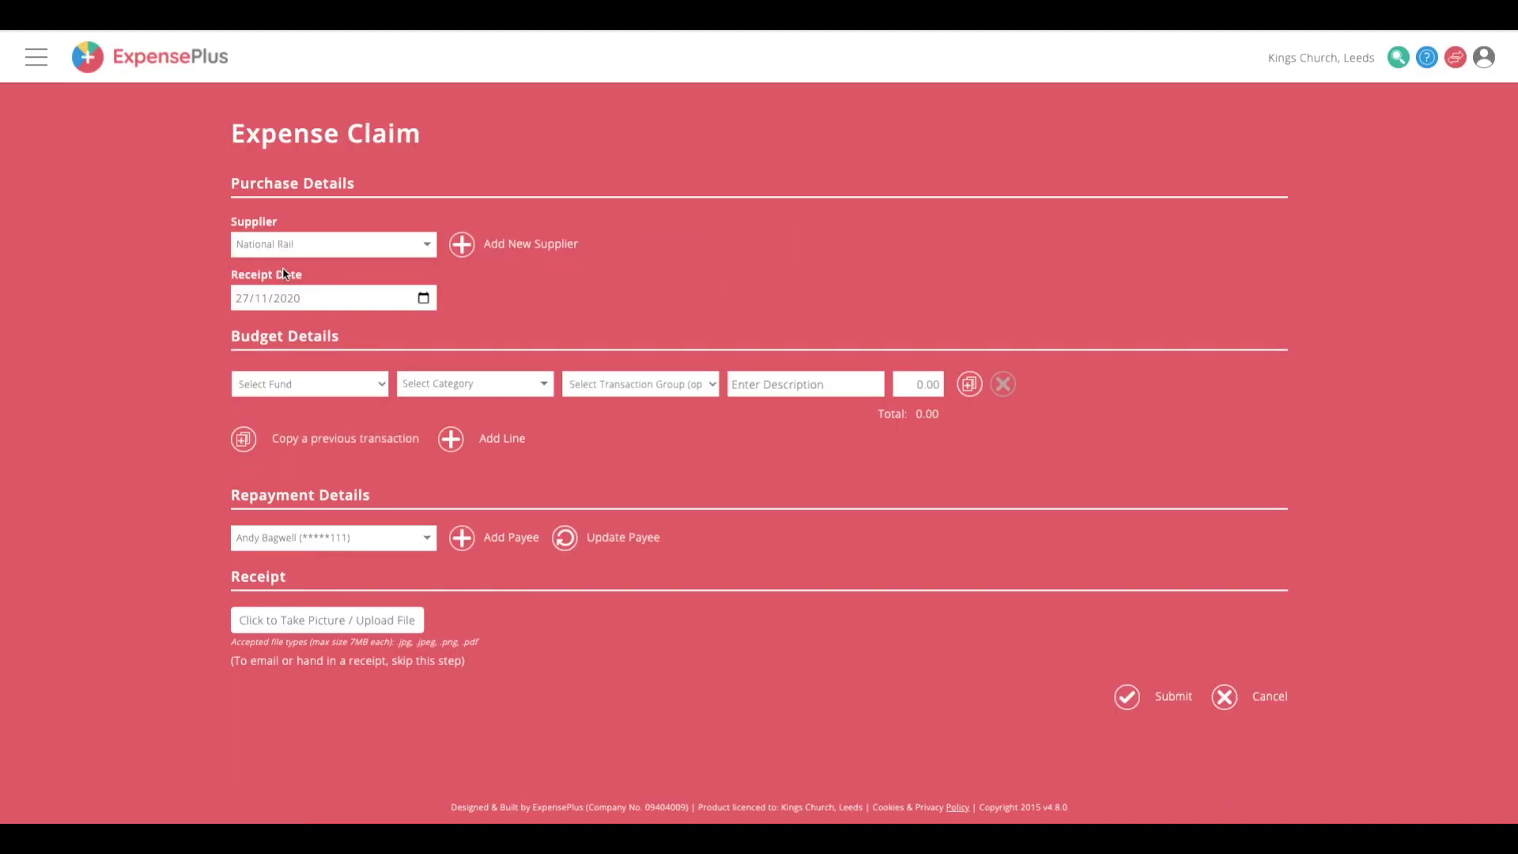
Add a National Rail claim line under Expenses: Travel for 26.90
click(434, 383)
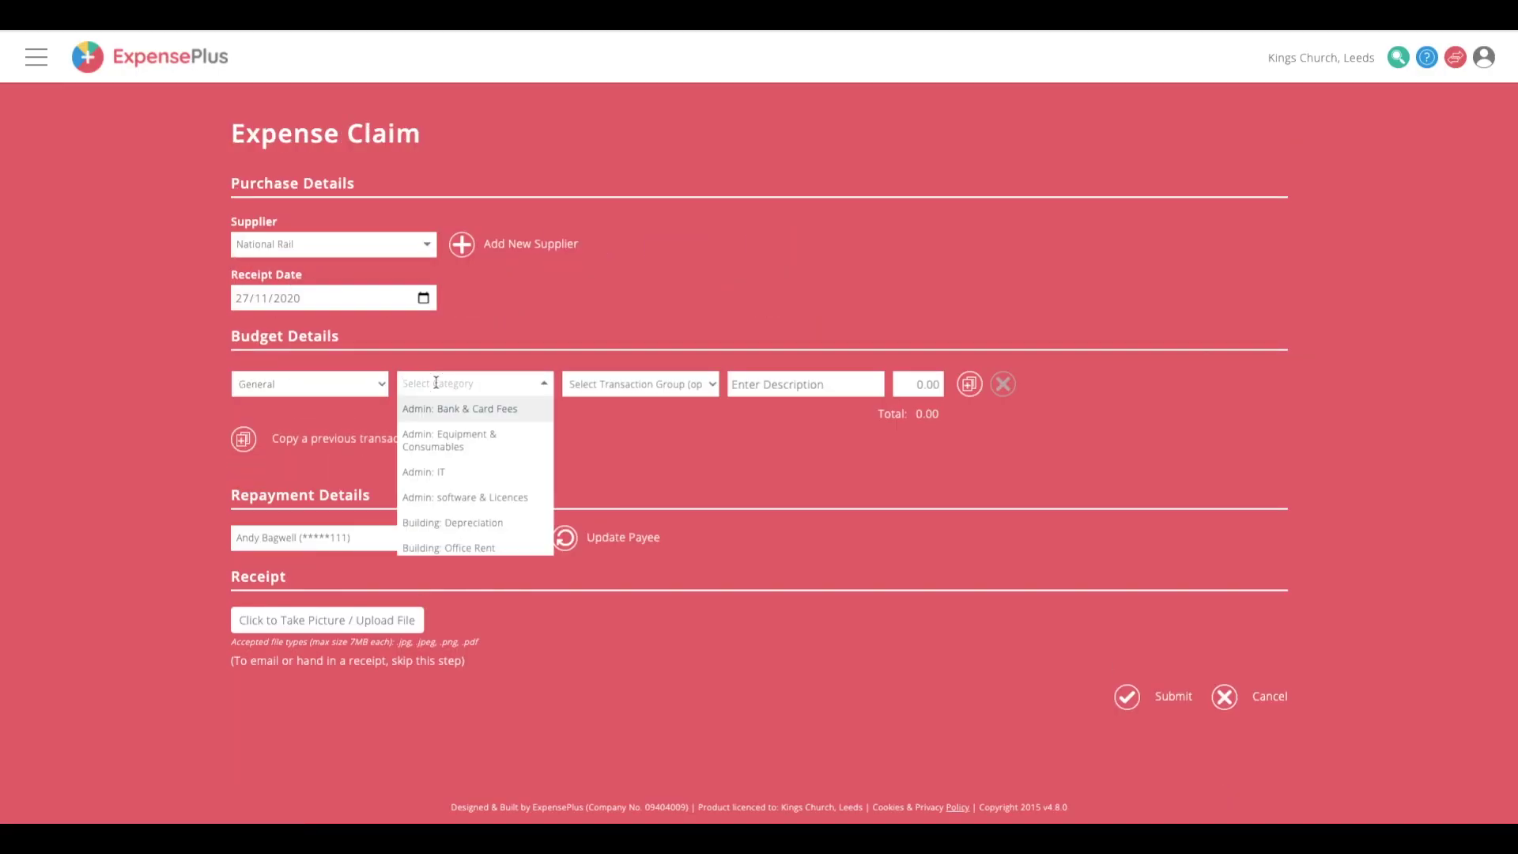
text(tr)
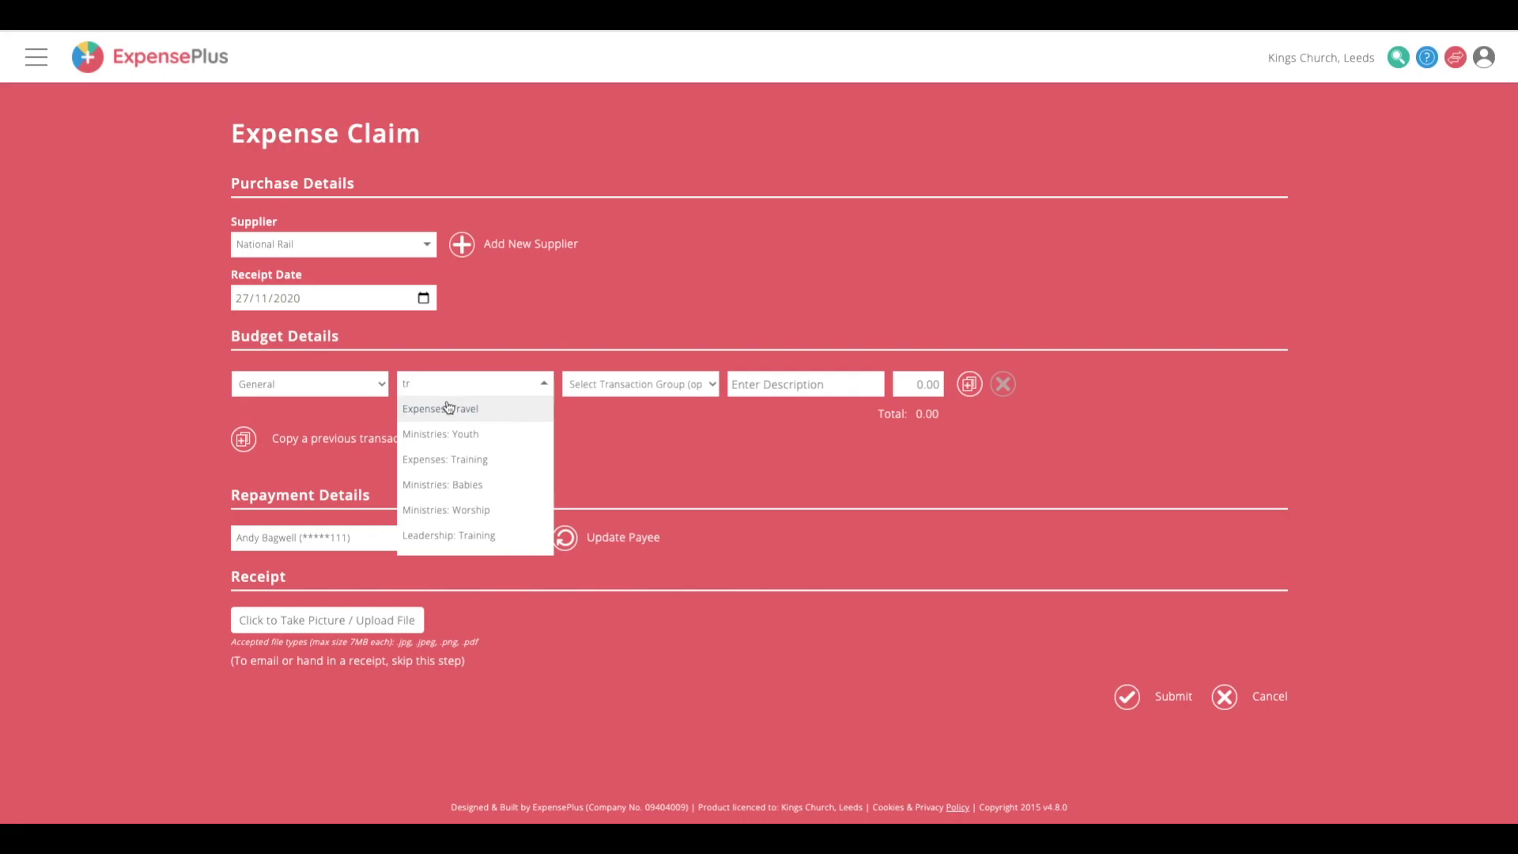
click(446, 408)
click(750, 387)
click(751, 411)
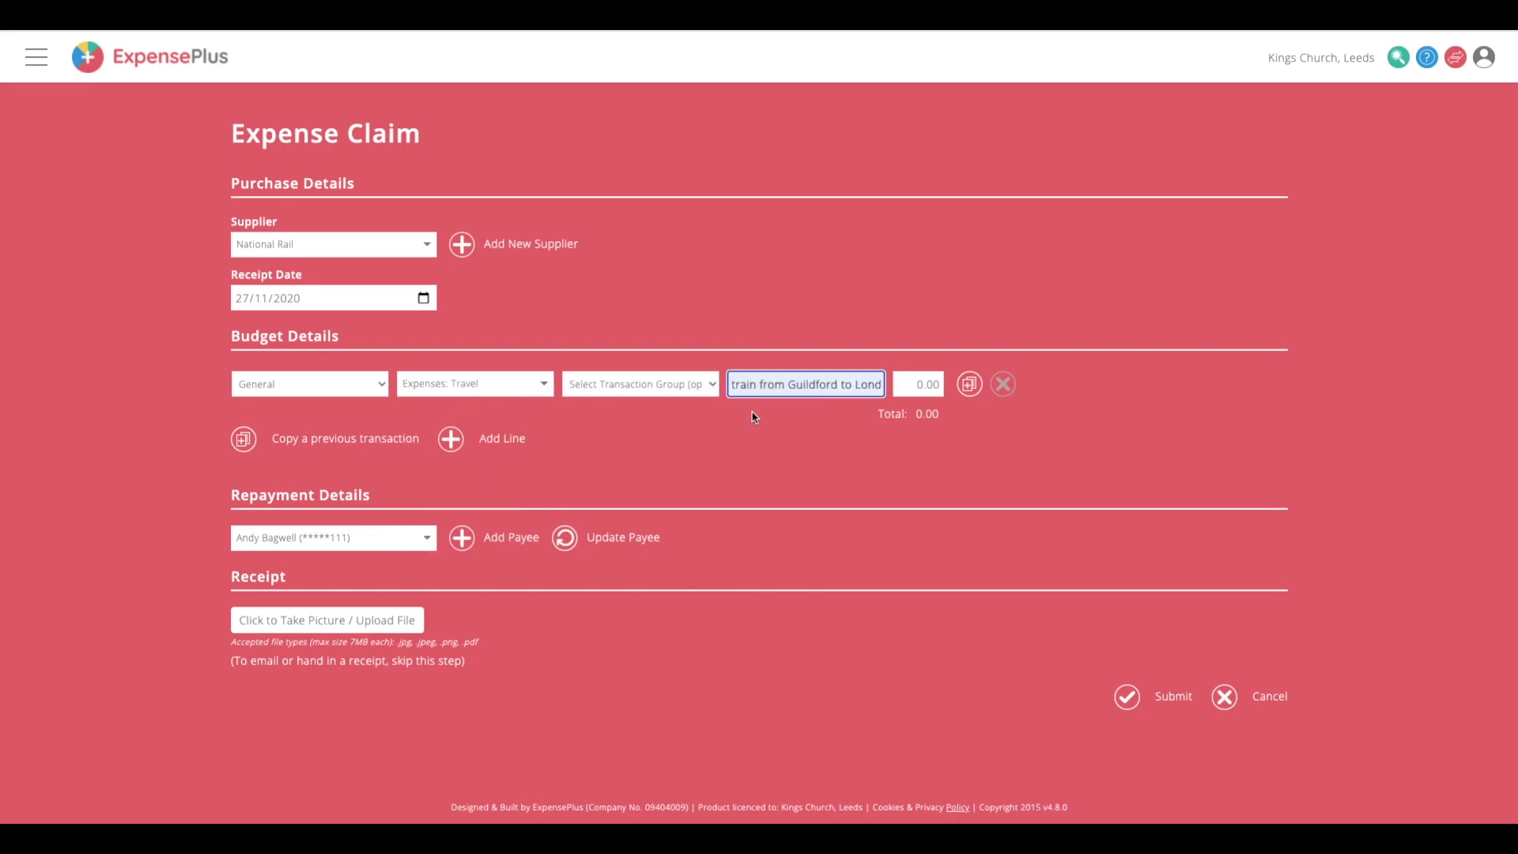
key(Tab)
text(26.90)
key(Tab)
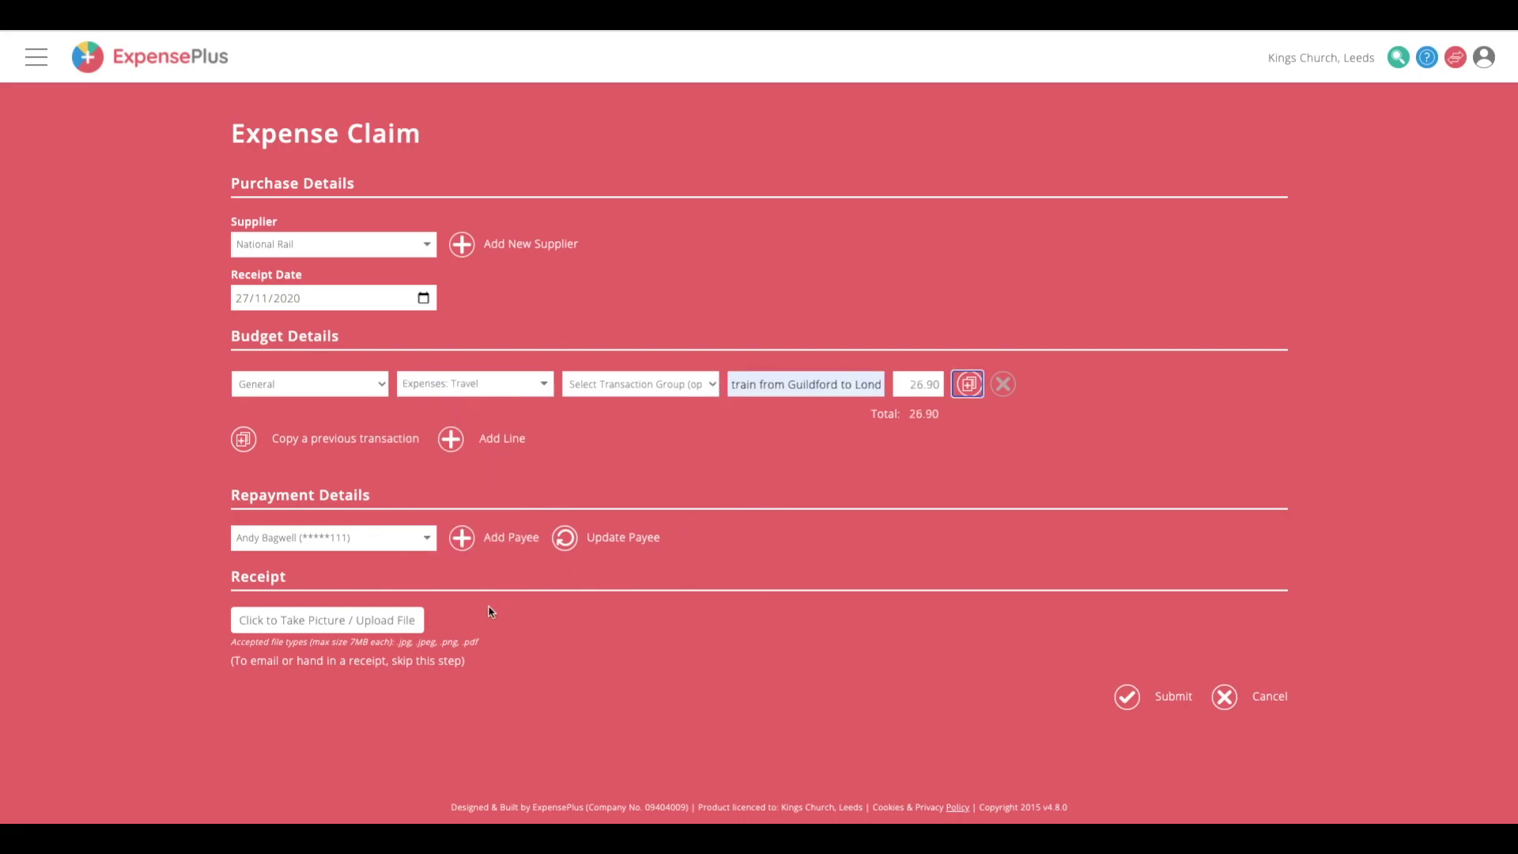
Attach the 2690 train ticket image as the receipt and submit the claim
click(388, 624)
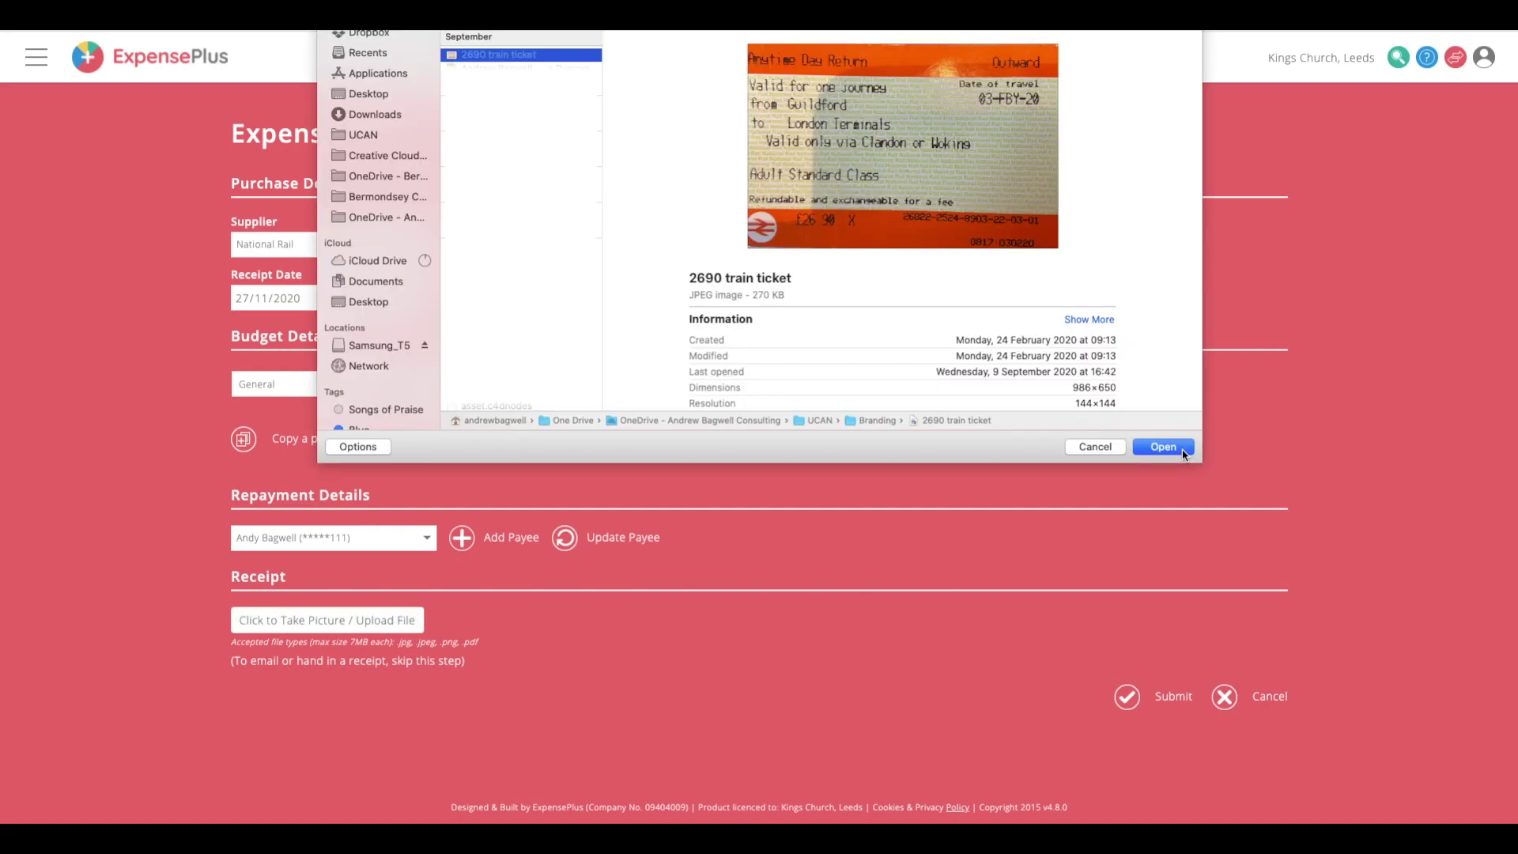
click(1184, 452)
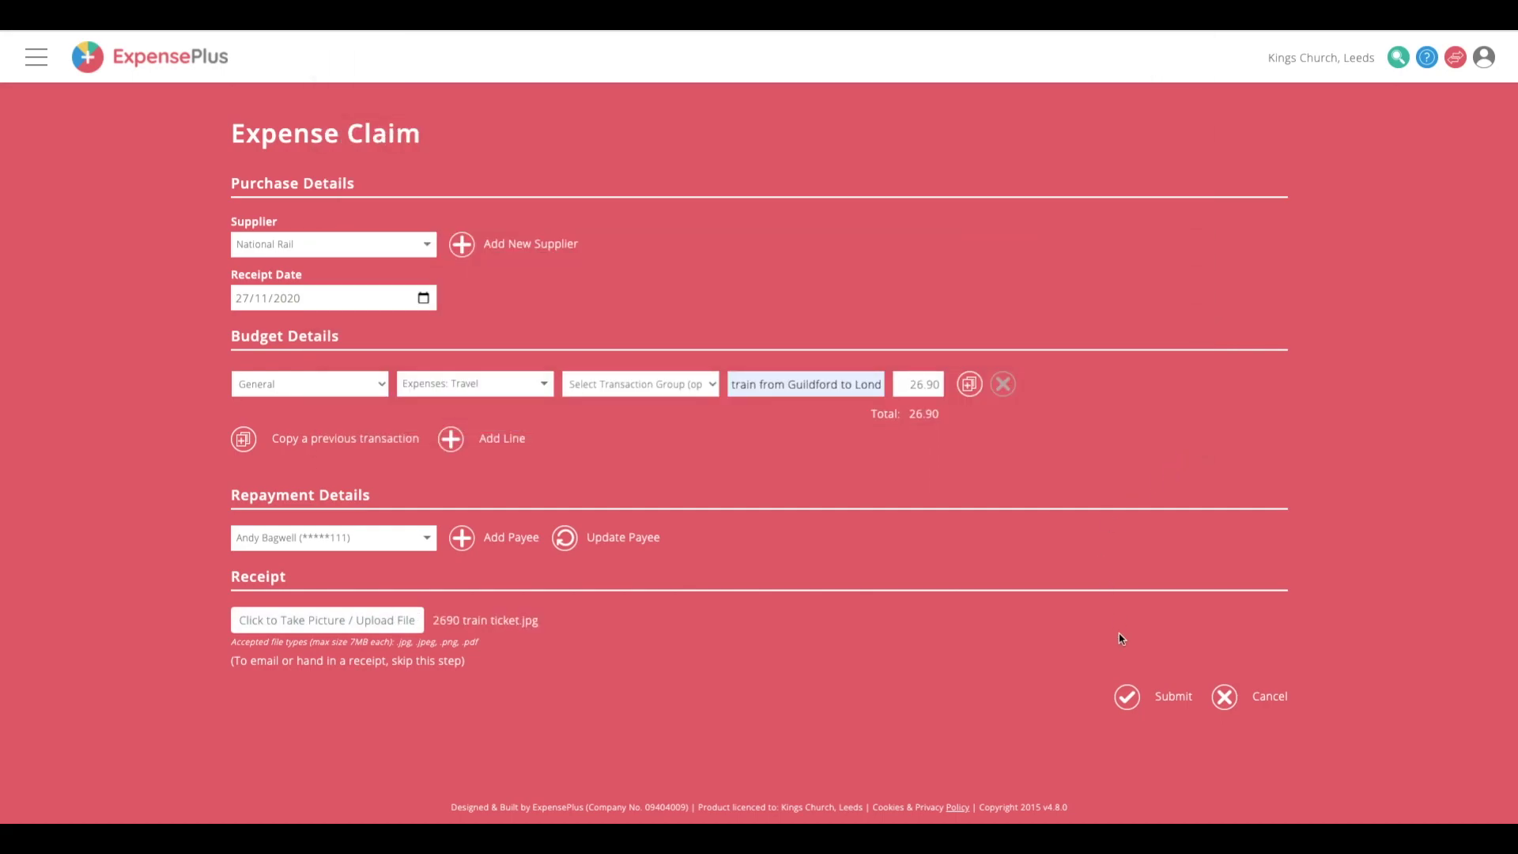
click(1153, 710)
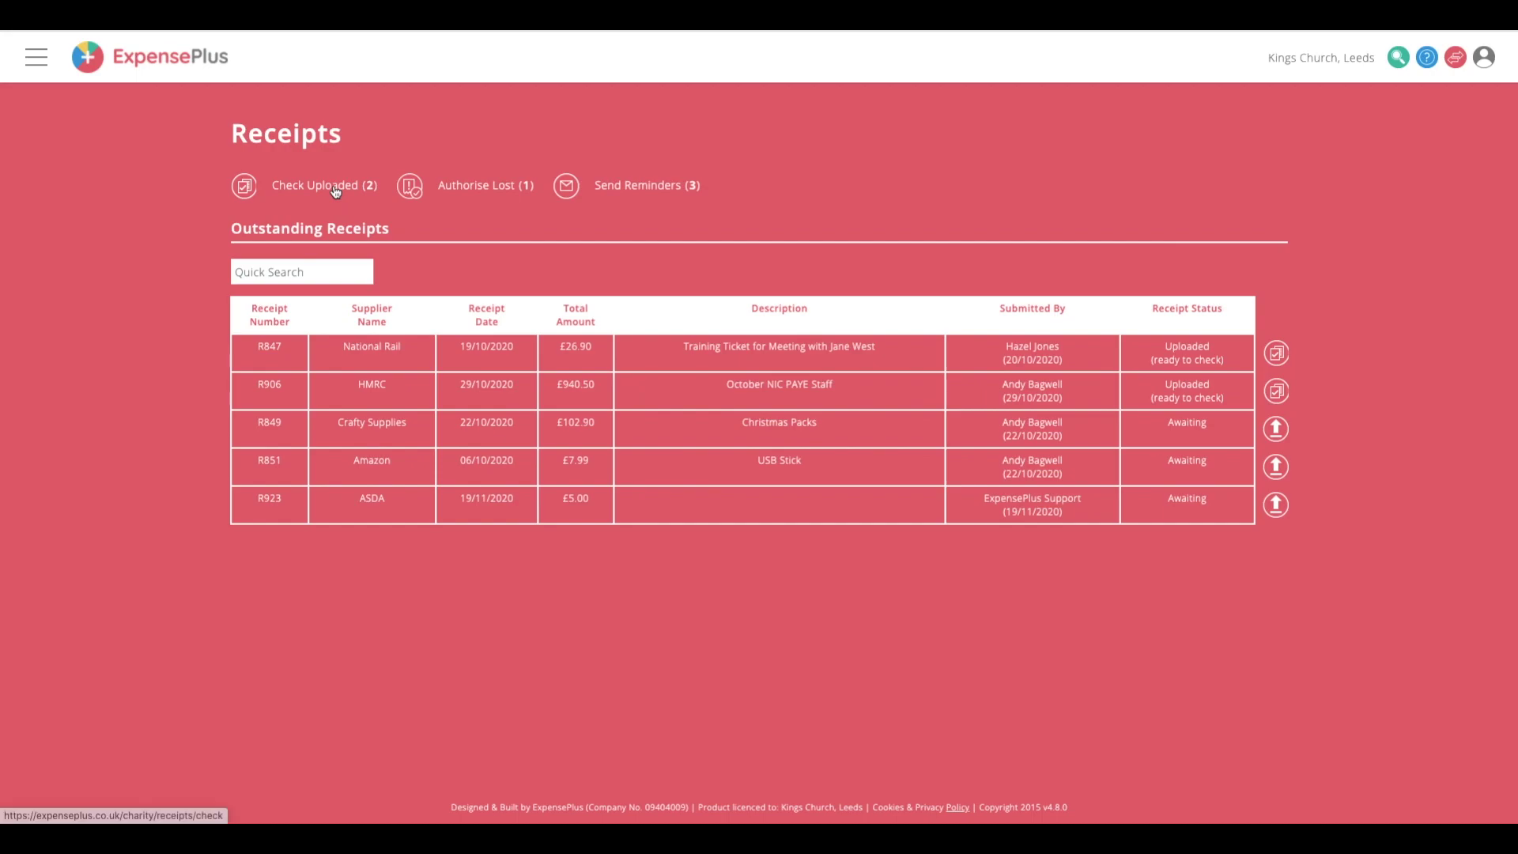
Accept the uploaded R847 train ticket receipt
click(335, 188)
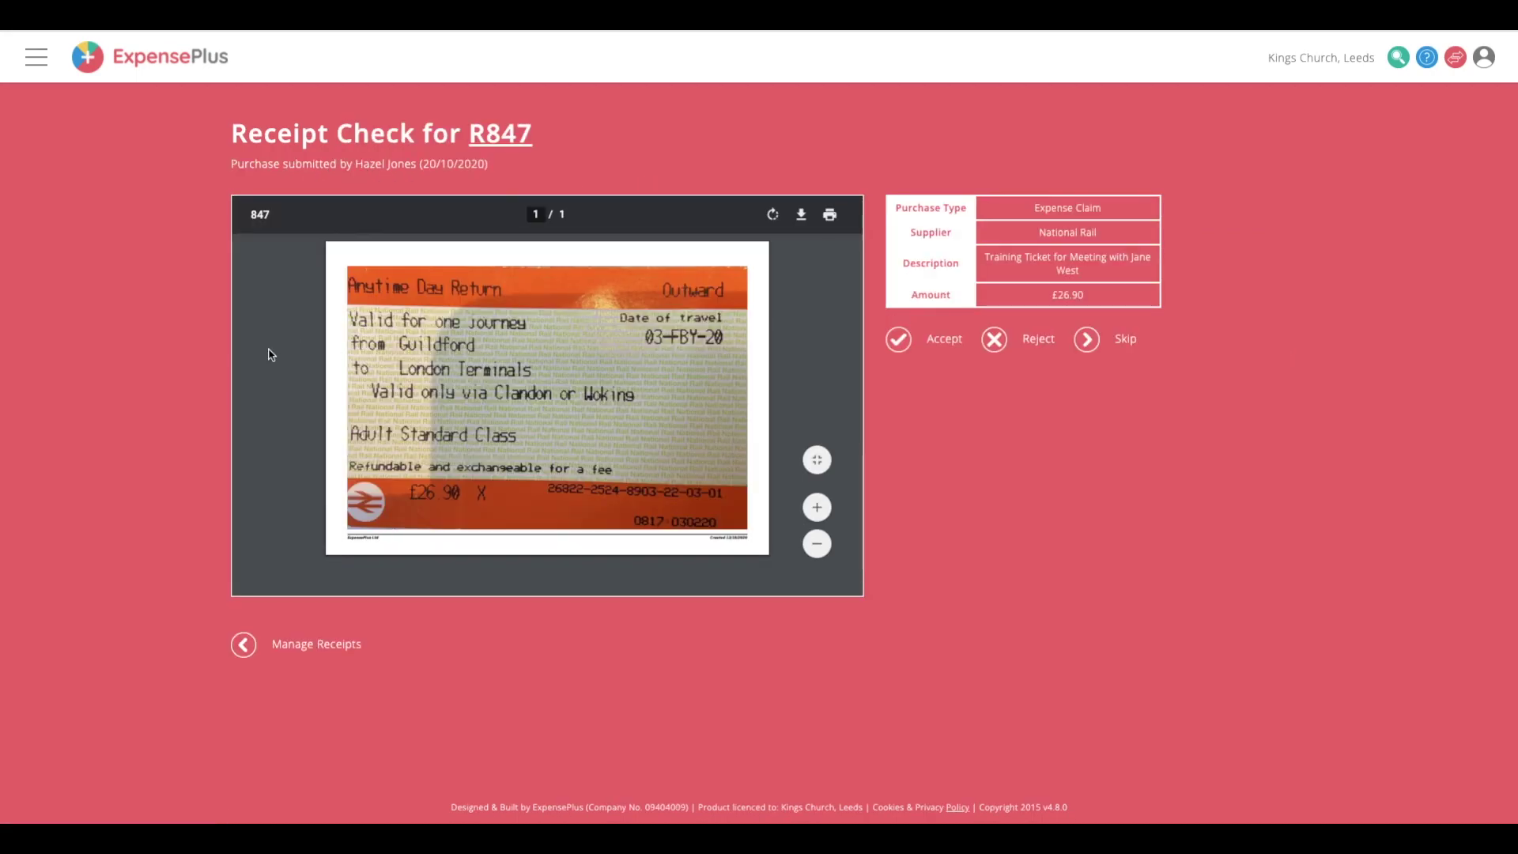
click(919, 342)
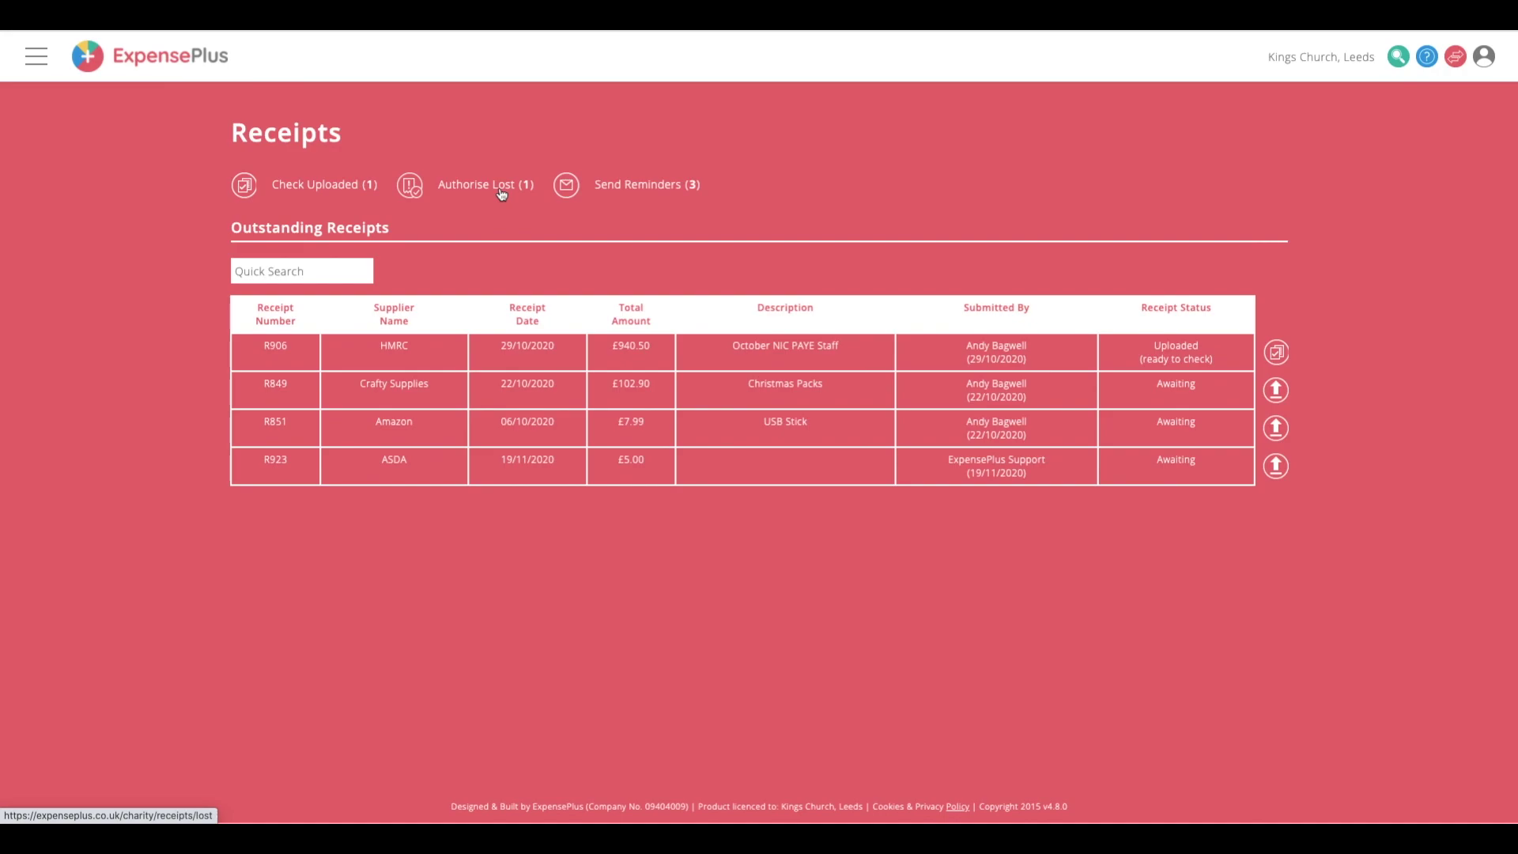
Email reminders for outstanding receipts, then view lost receipts awaiting authorisation
click(649, 187)
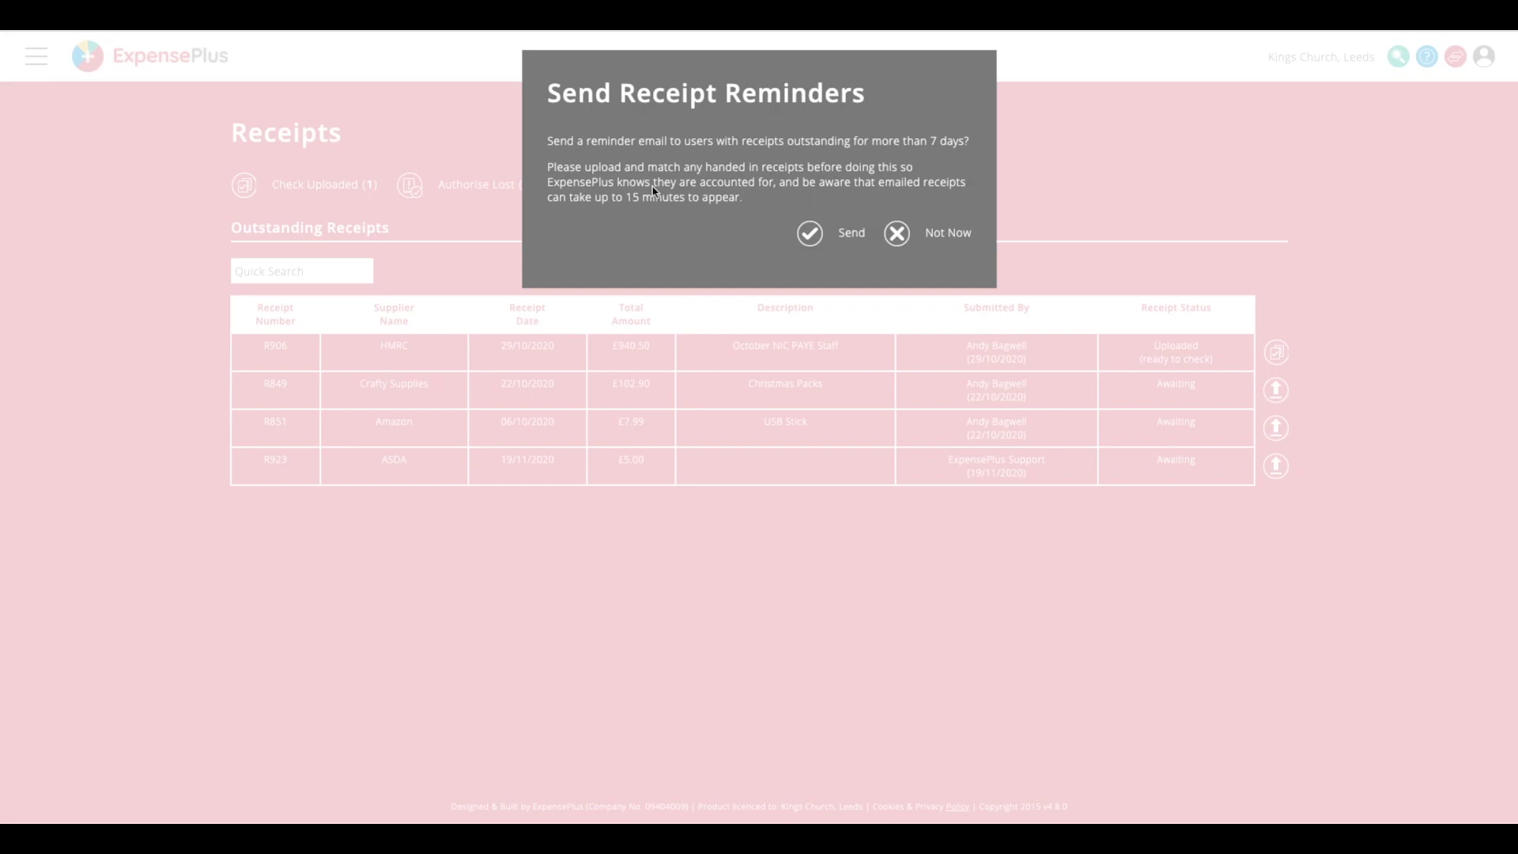
click(810, 234)
click(443, 213)
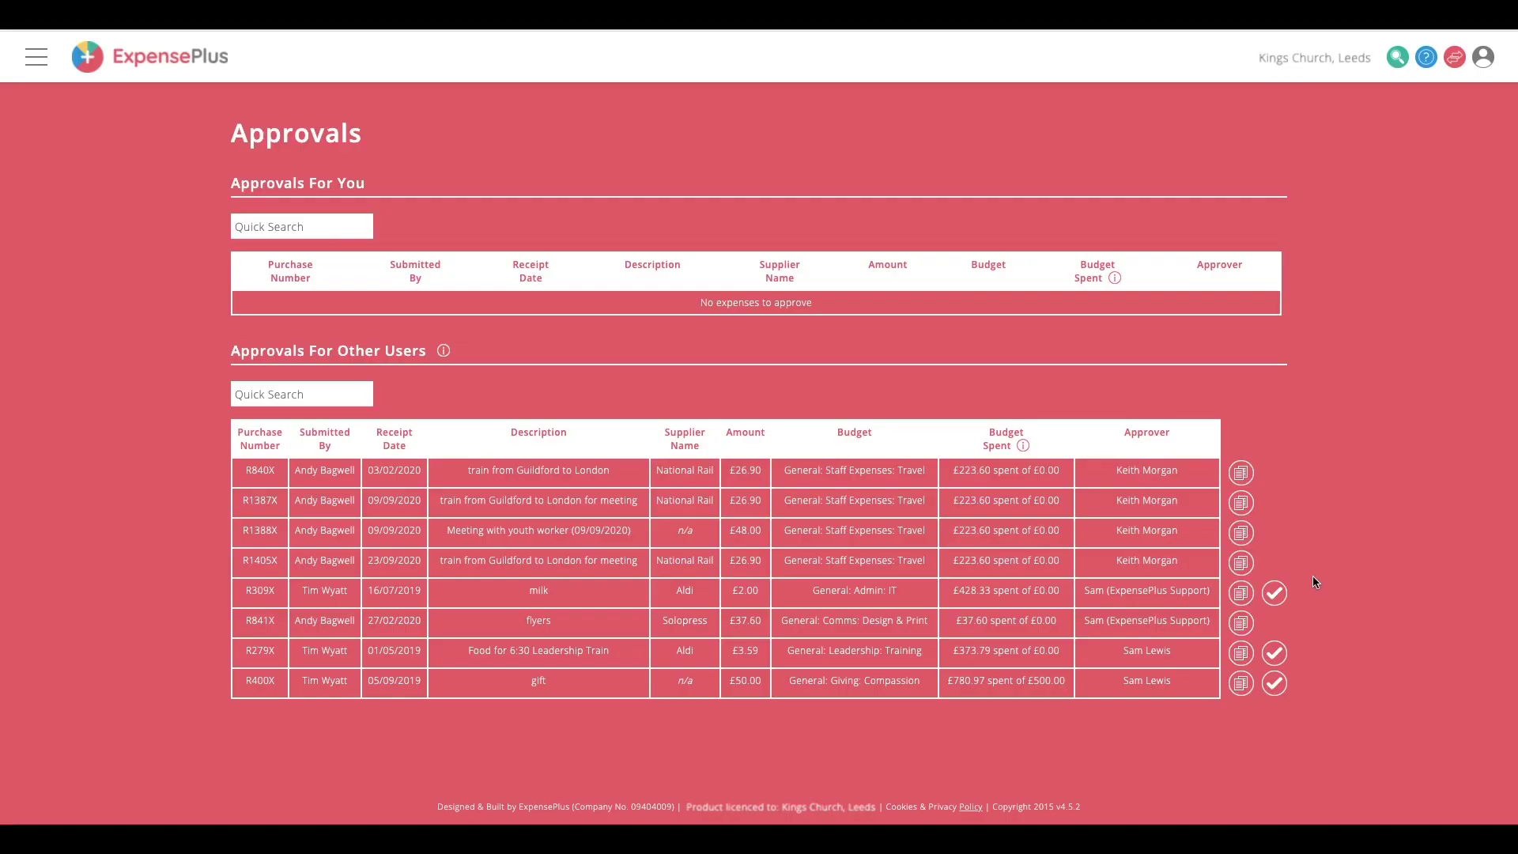
Approve the £2.00 Aldi milk expense R309X awaiting another user's approval
click(1273, 598)
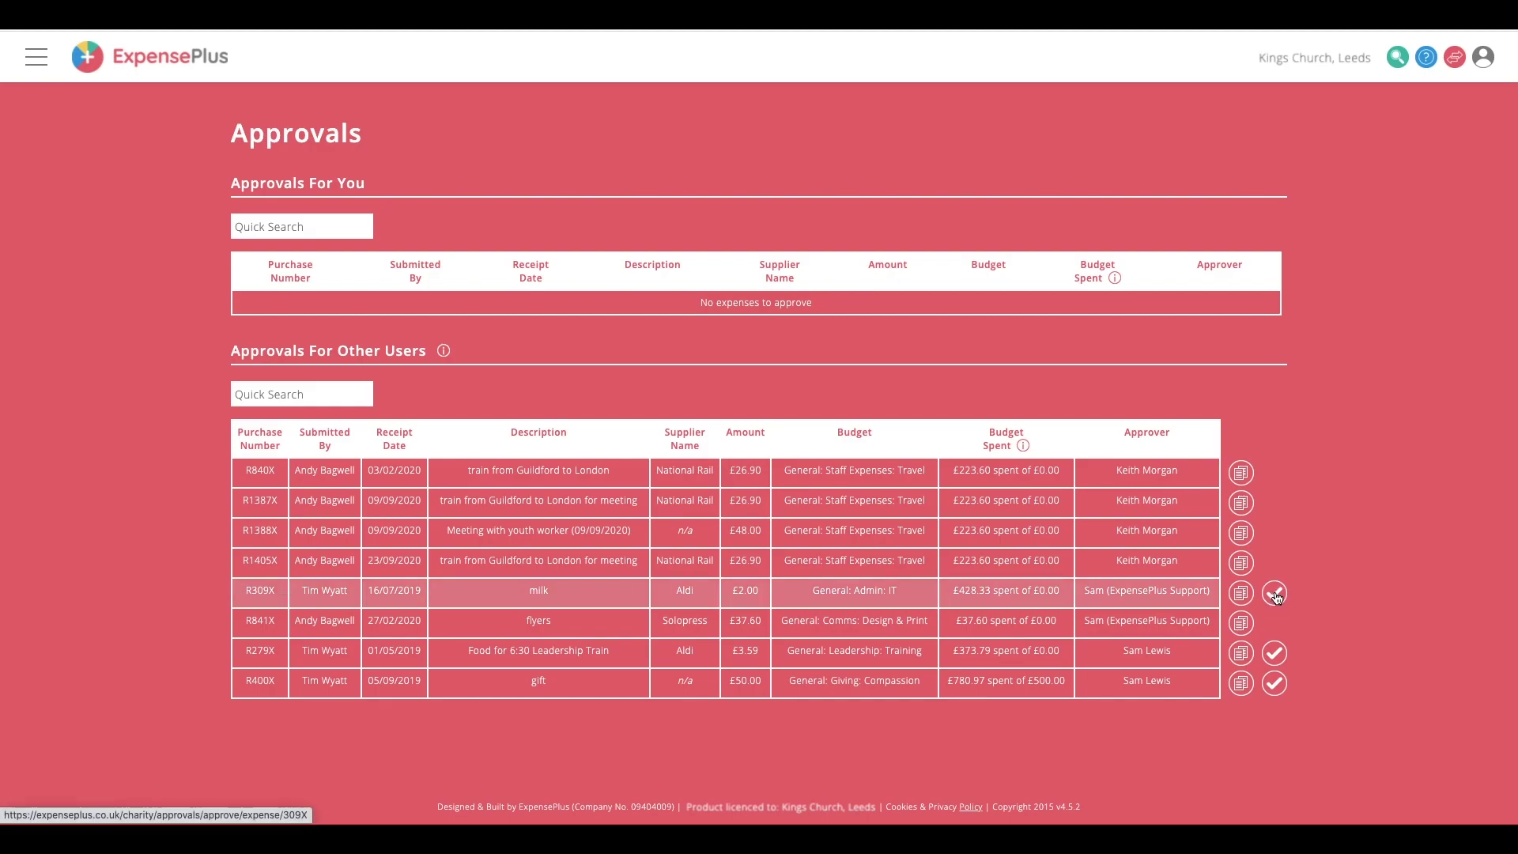
click(1275, 597)
click(1274, 594)
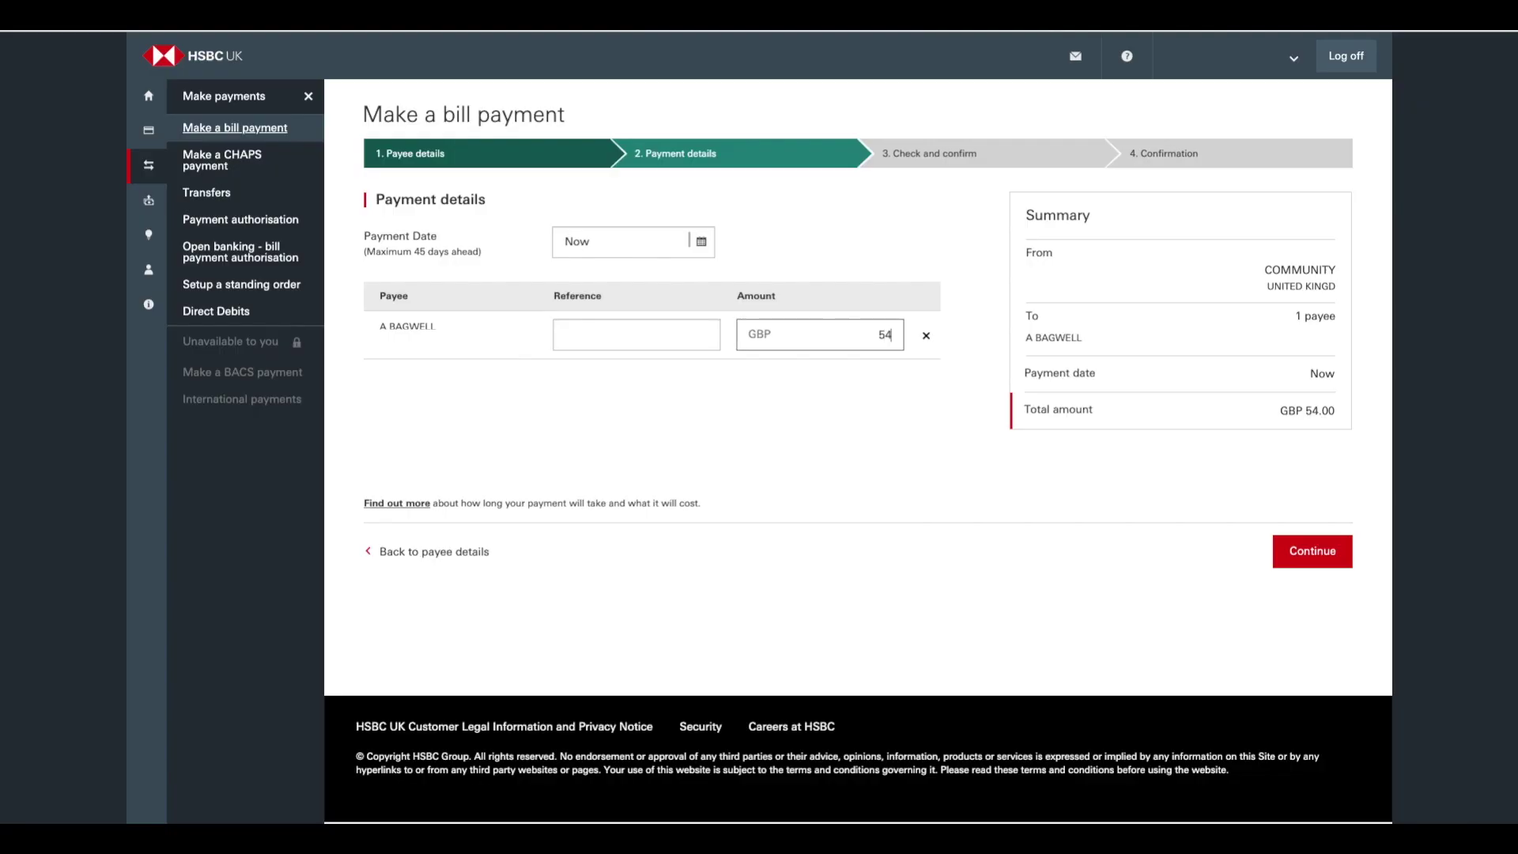
Mark payment P719 of £54.50 paid by bank transfer on 27/11/2020 with notification
text(.50)
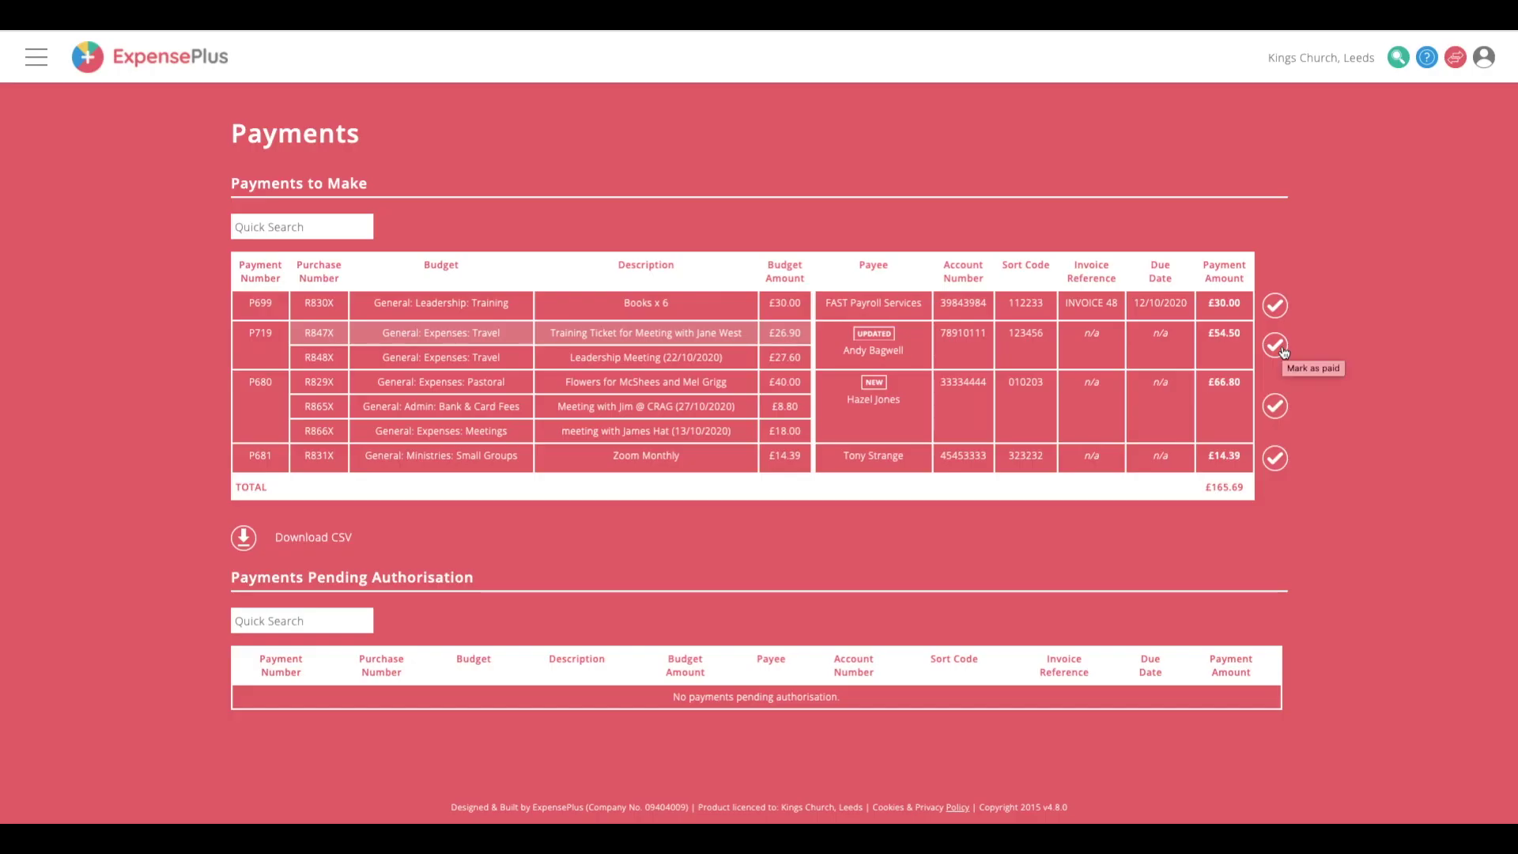
click(1282, 350)
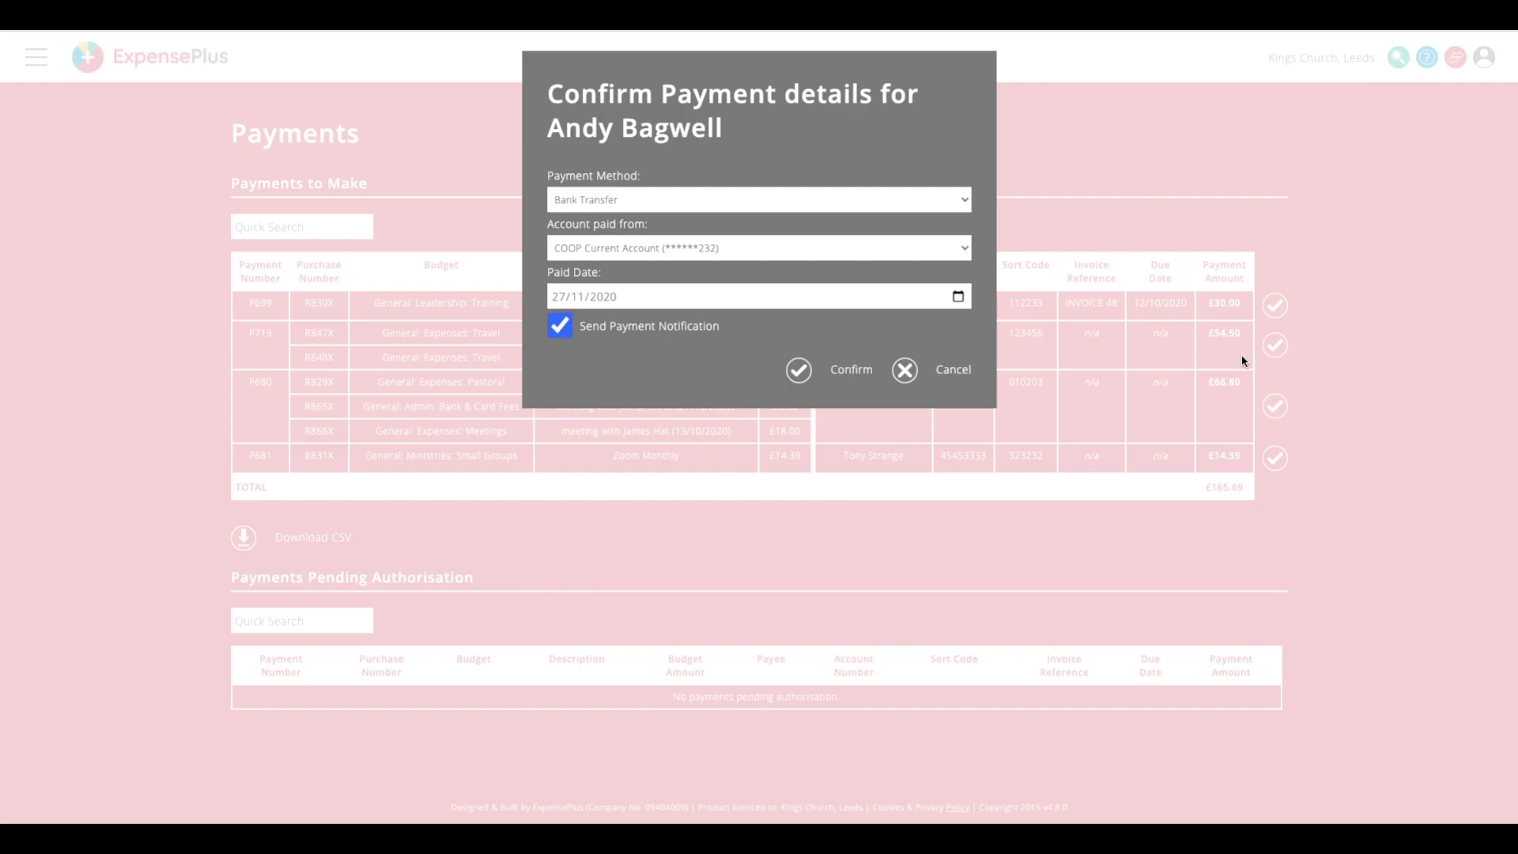
click(803, 372)
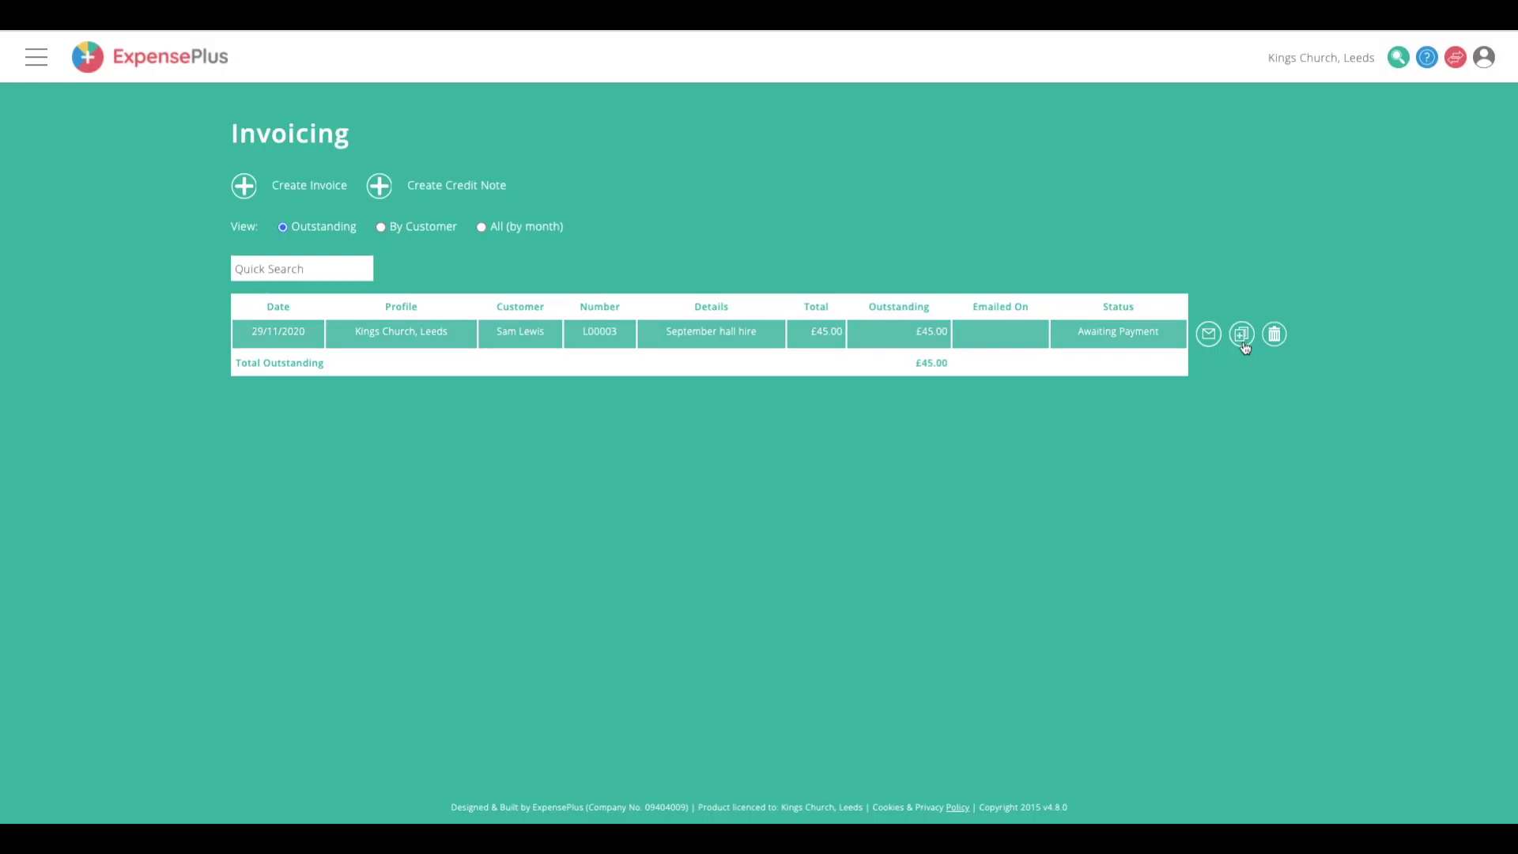
Copy invoice L00003 into S00004 titled 'October hall hire', save it and email it
click(1242, 345)
drag(592, 203, 529, 204)
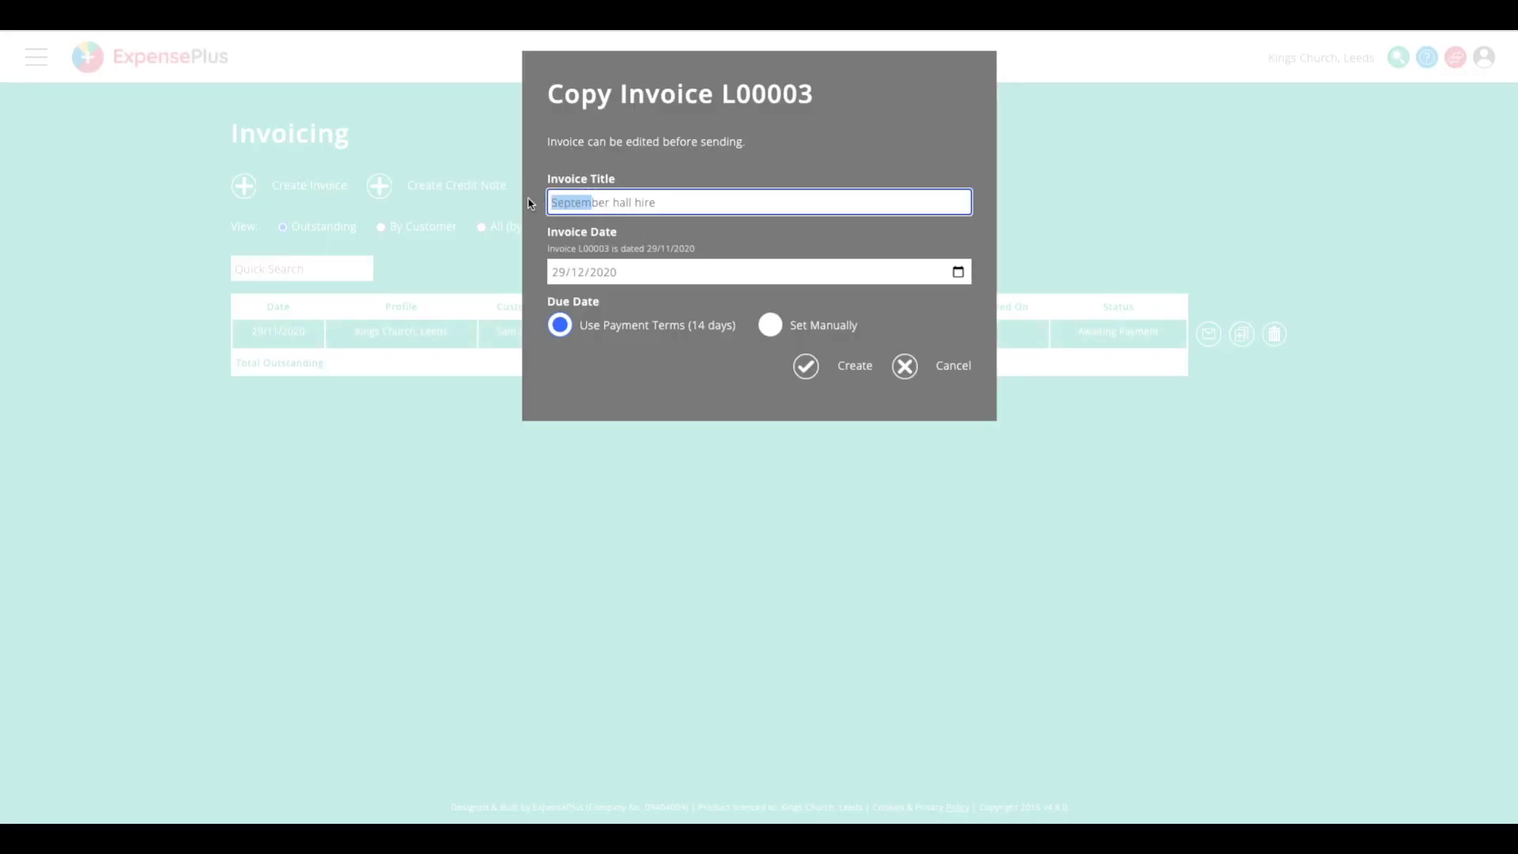
text(Octo)
click(823, 368)
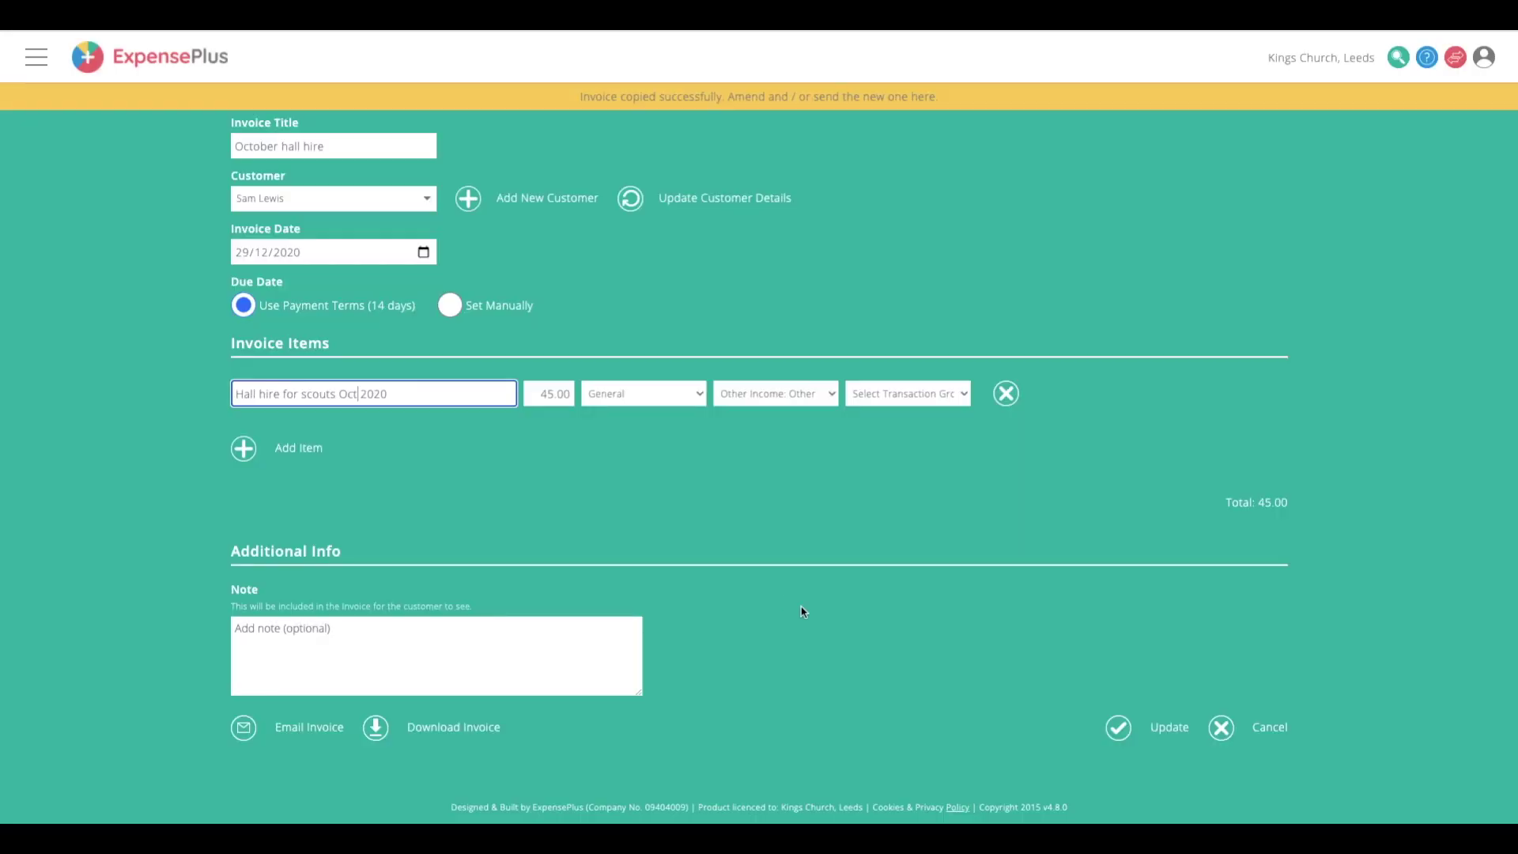
click(1141, 728)
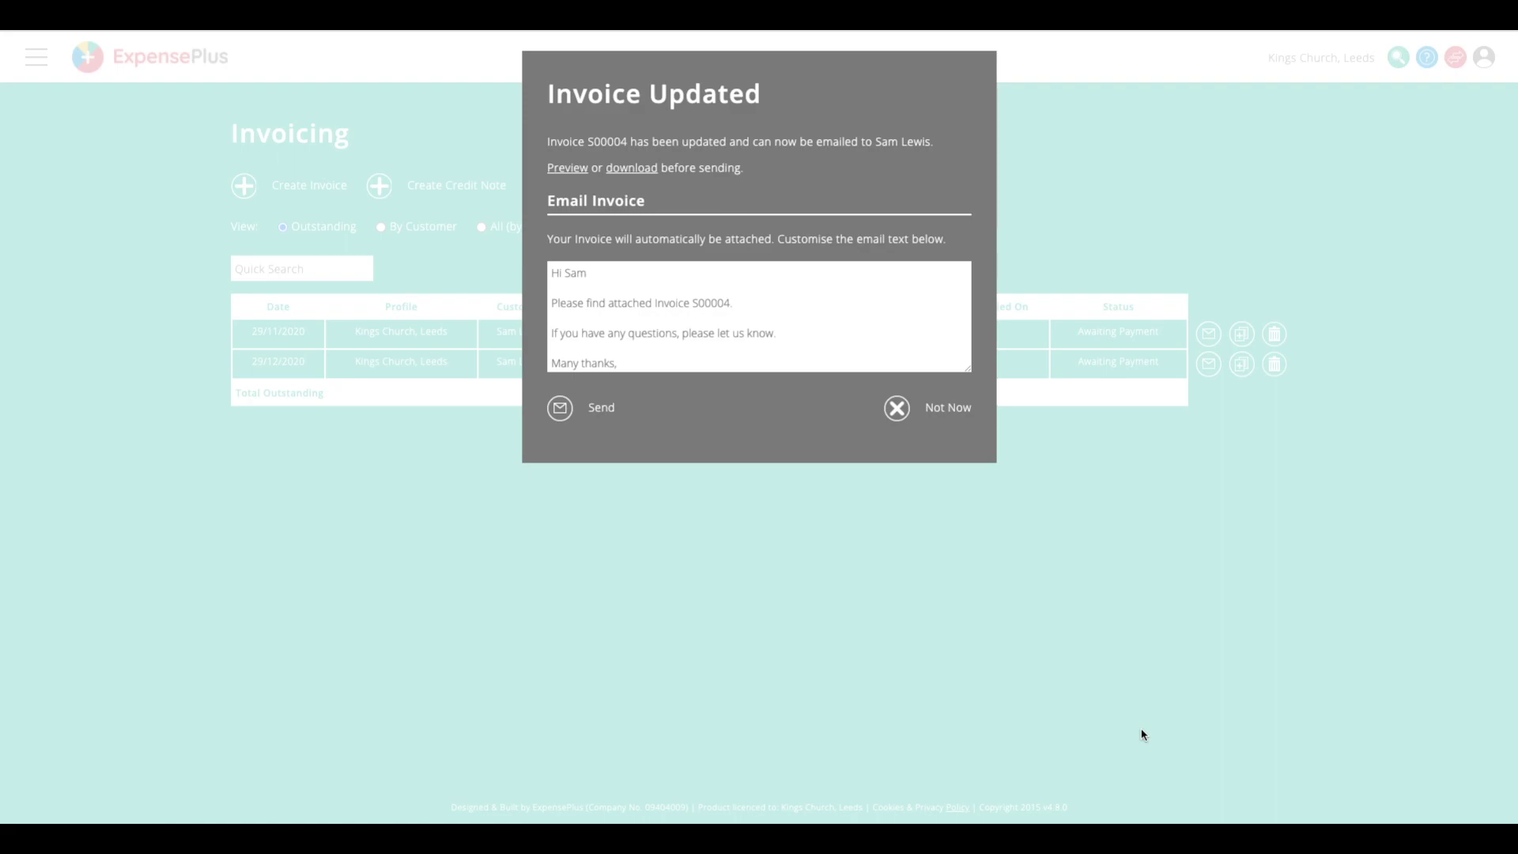
click(605, 409)
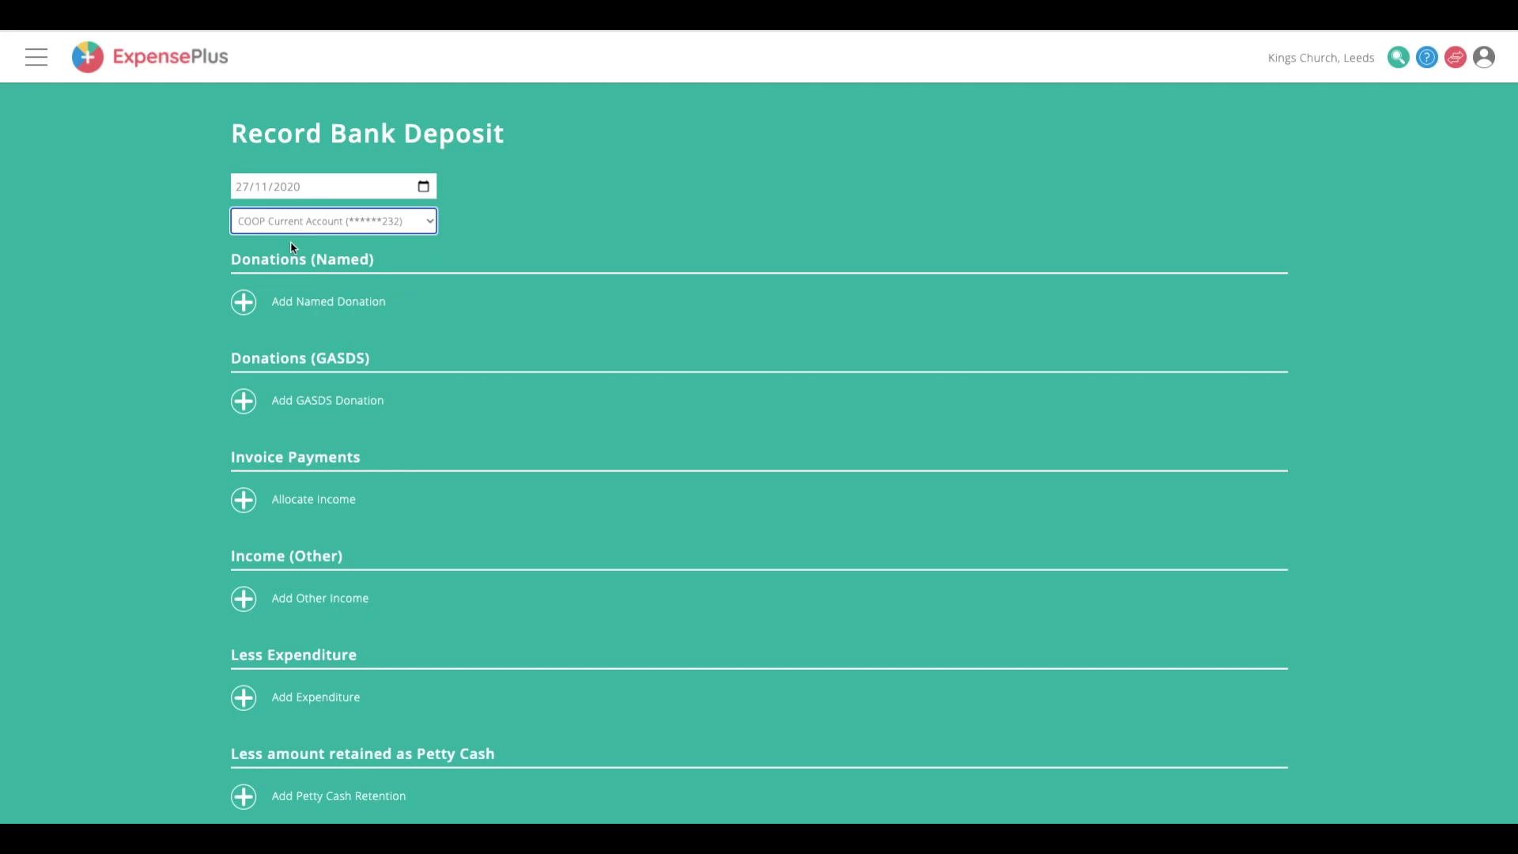
Add a named 25.00 cash donation to the General fund as Sunday Offering
click(295, 301)
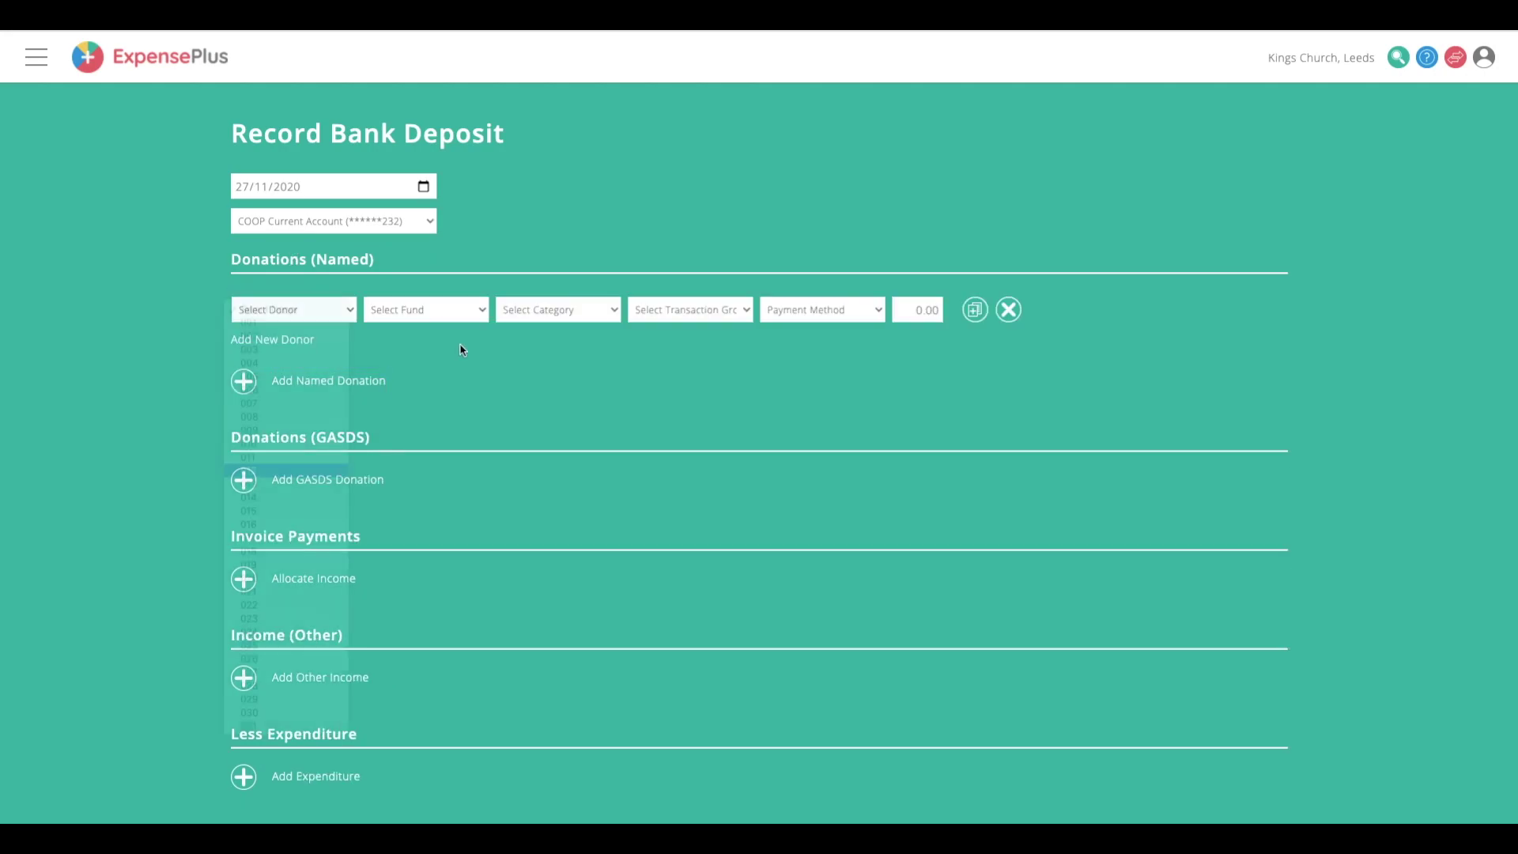
click(470, 310)
click(528, 310)
click(554, 343)
click(811, 313)
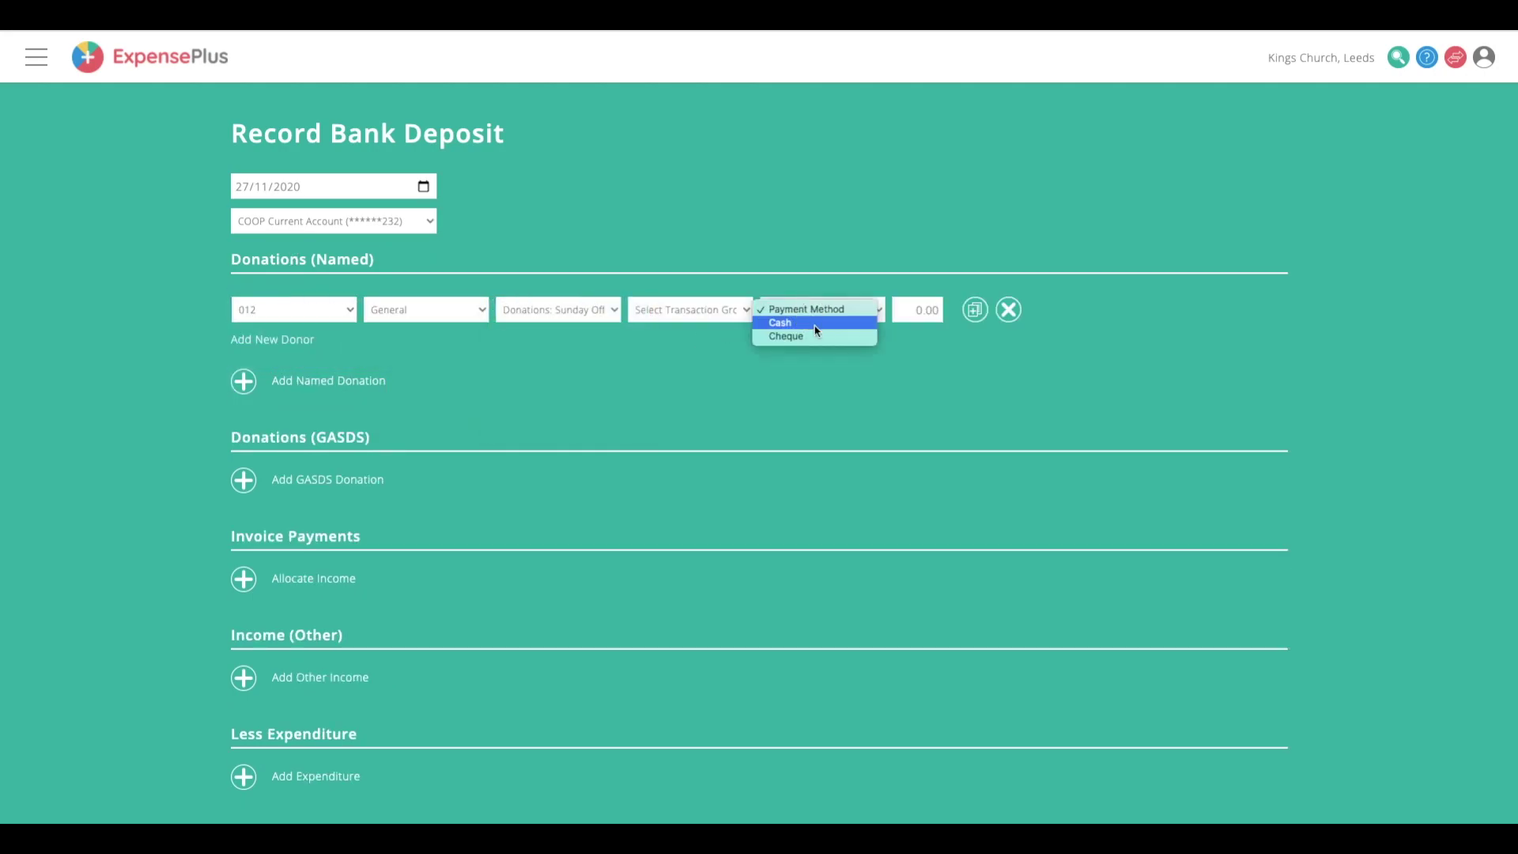
click(814, 324)
click(916, 311)
text(25)
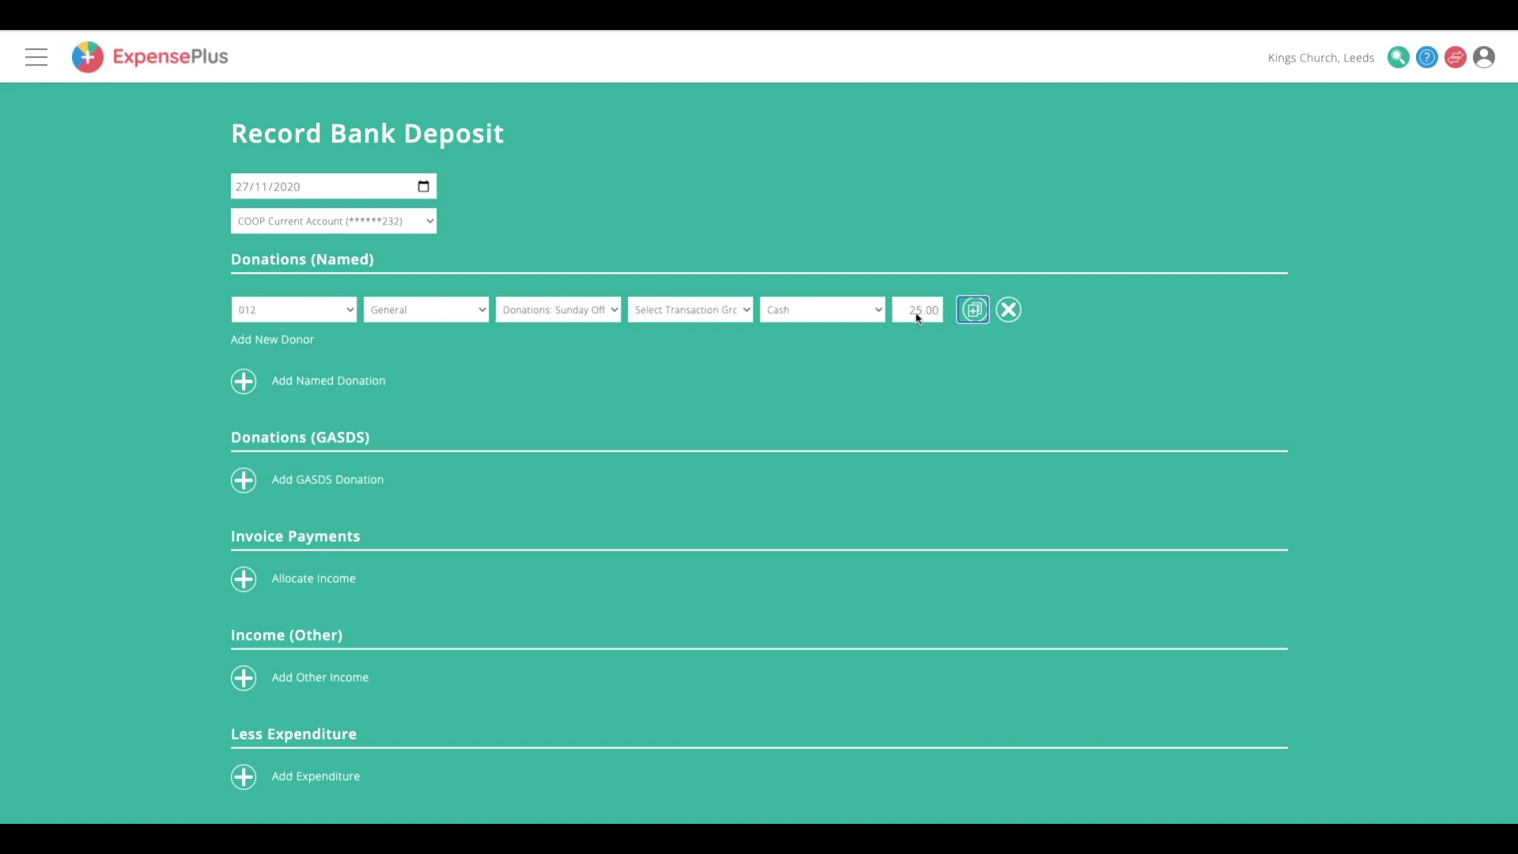
Add a GASDS donation named 'Sunday 12th Nov' to the General fund
click(301, 482)
click(301, 484)
text(Sunday 12th Nov)
key(Tab)
key(g)
key(Tab)
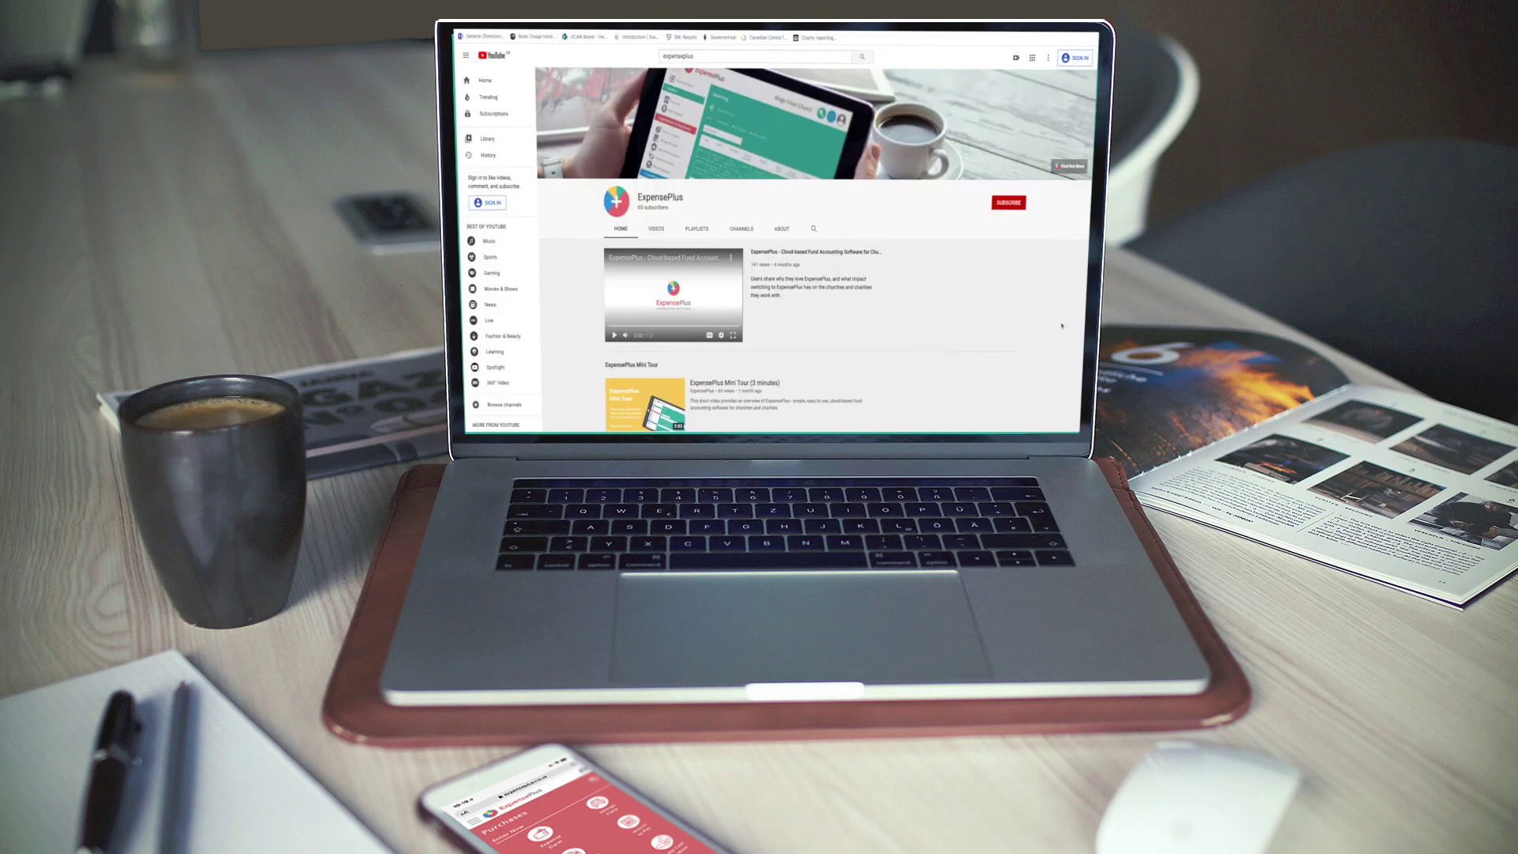
Scroll the ExpensePlus channel page down to the Support & Training Videos playlist
scroll(1062, 325, down, 5)
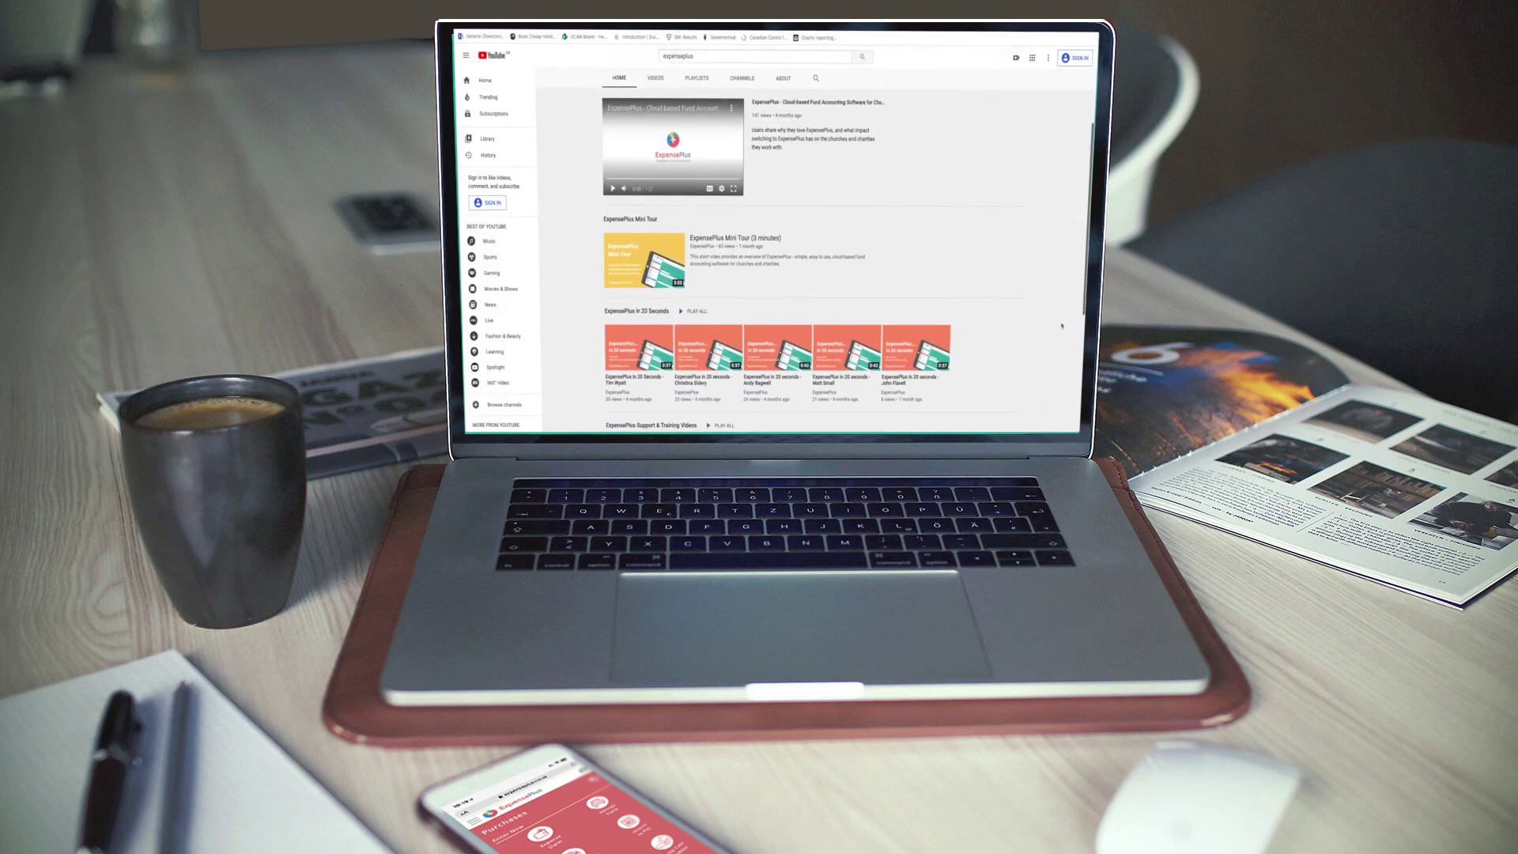
scroll(1061, 325, down, 3)
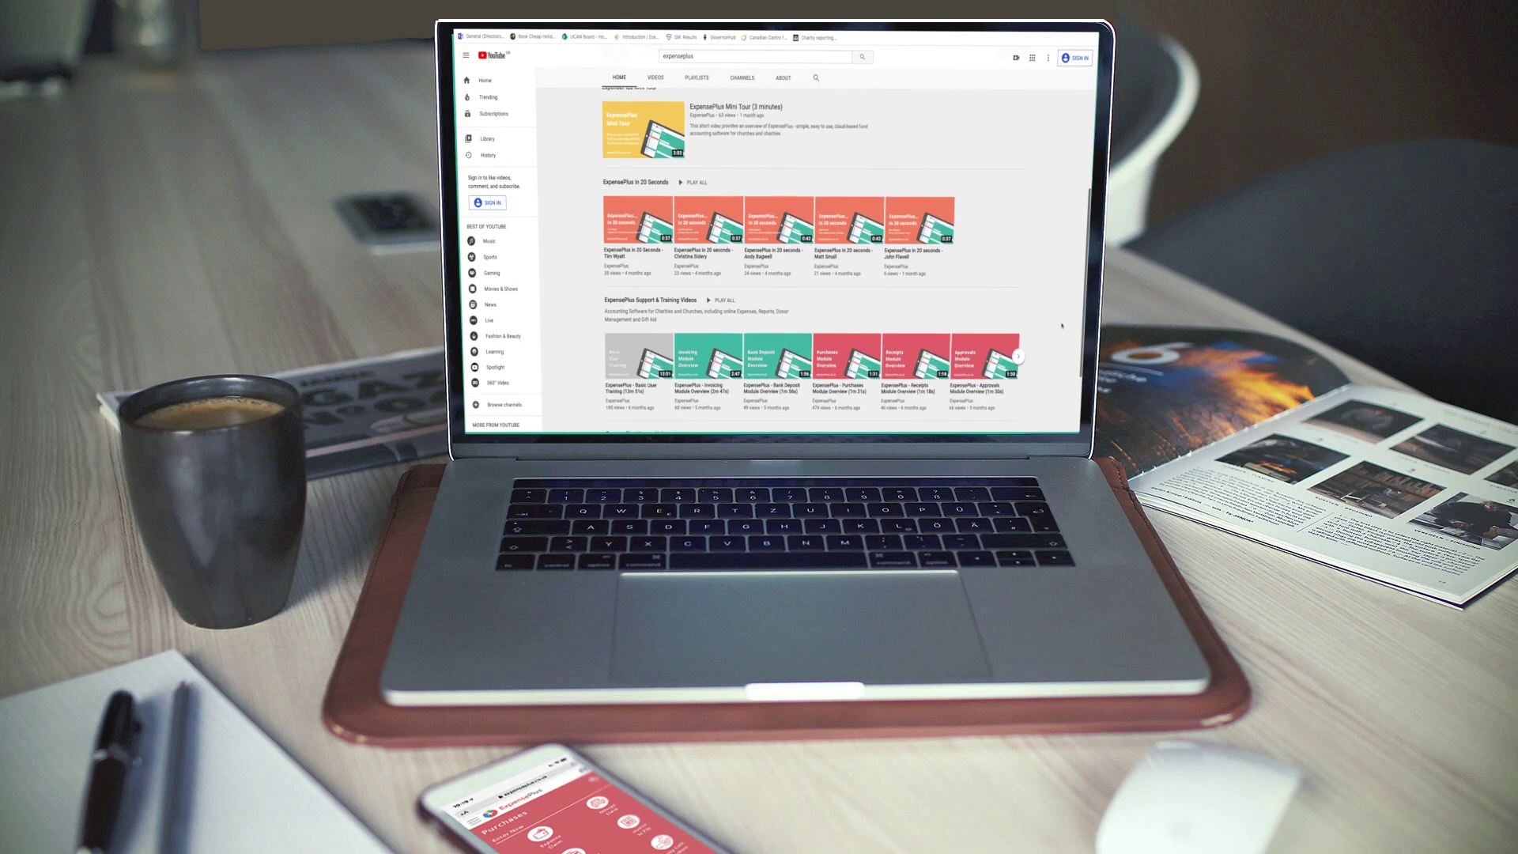